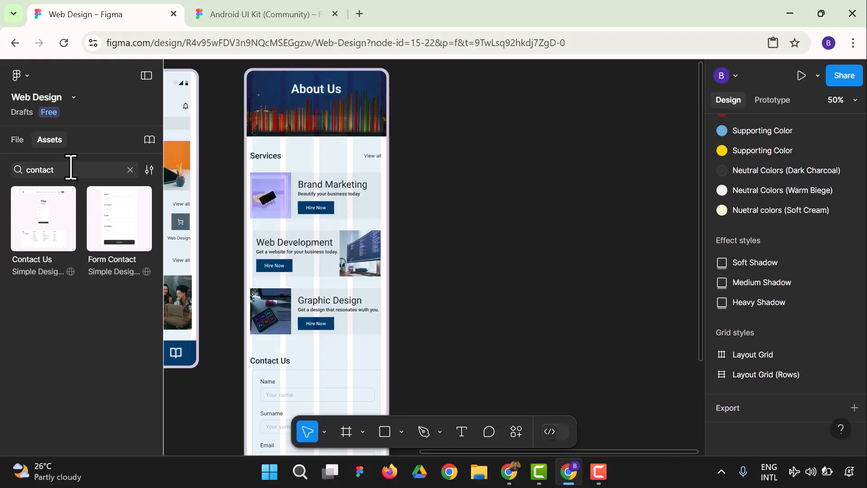
# Step: Insert a Device frame from the Material 3 Design Kit's Utilities and place it beside the About Us screen, aligned with its top edge
pyautogui.click(130, 170)
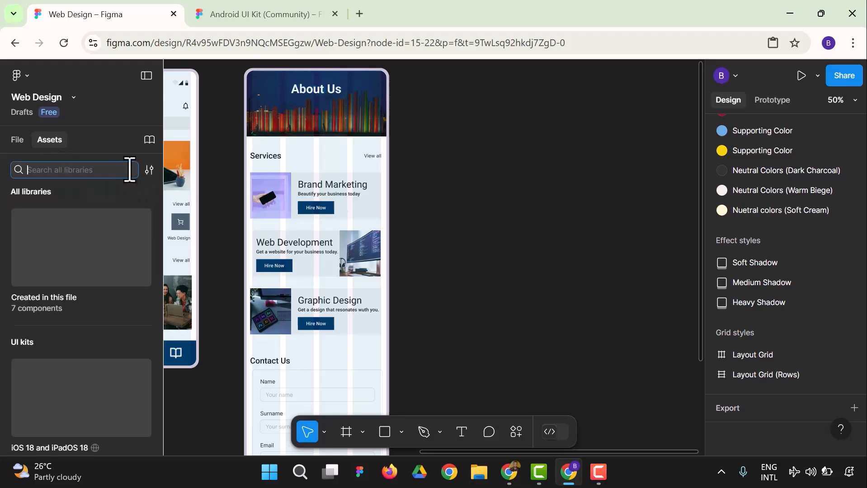
pyautogui.scroll(-3, 70, 272)
pyautogui.click(89, 366)
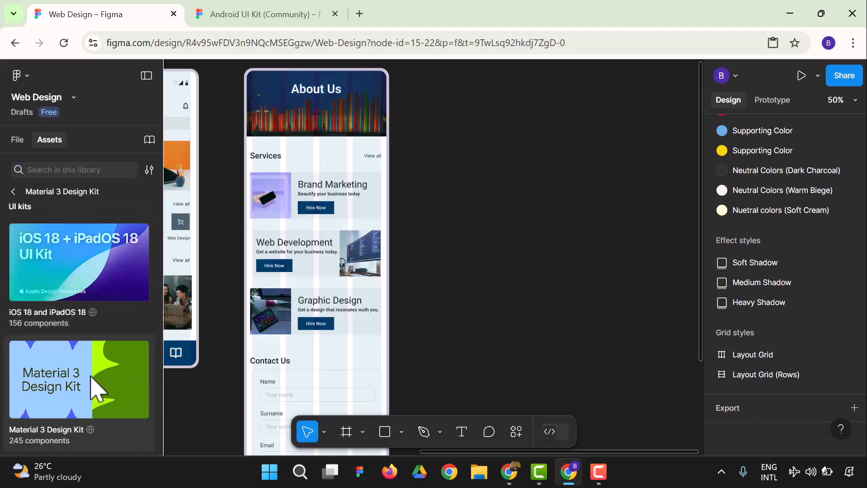
pyautogui.scroll(-8, 81, 334)
pyautogui.scroll(-15, 108, 373)
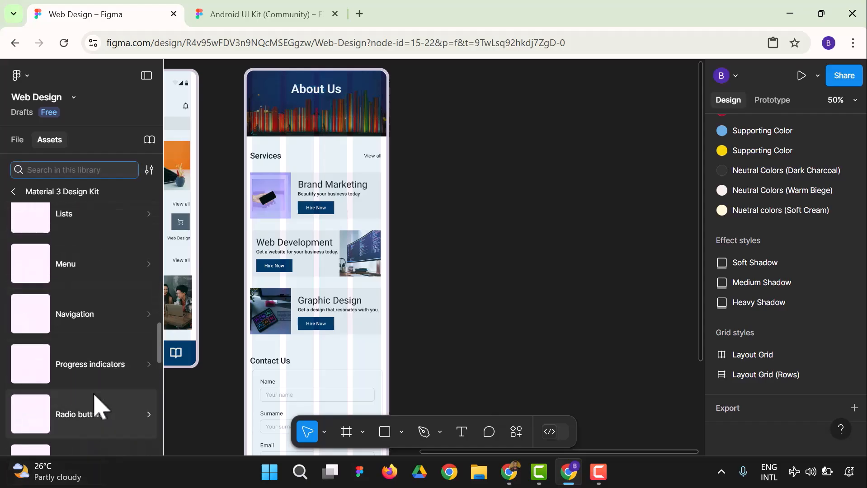
pyautogui.click(87, 431)
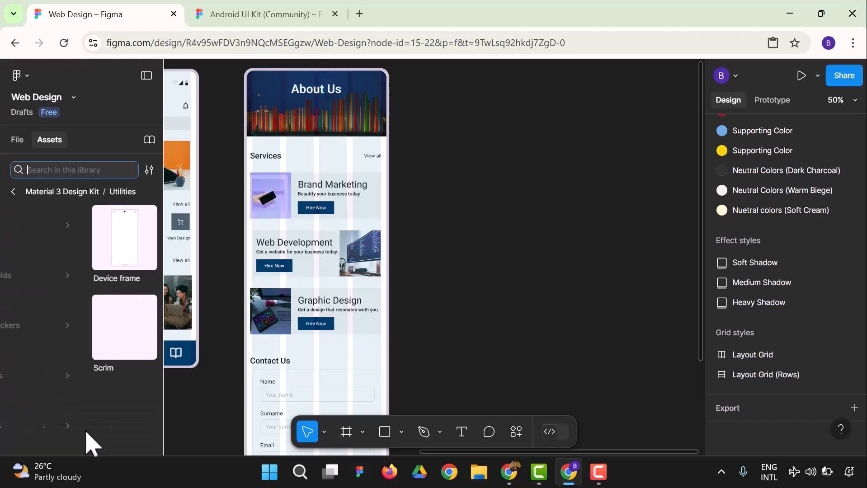
pyautogui.click(54, 251)
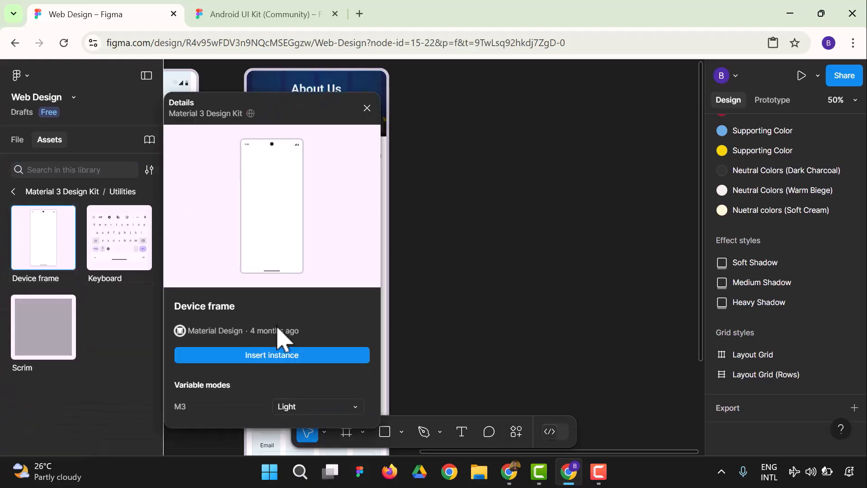
pyautogui.click(287, 357)
pyautogui.moveTo(452, 205); pyautogui.dragTo(522, 170)
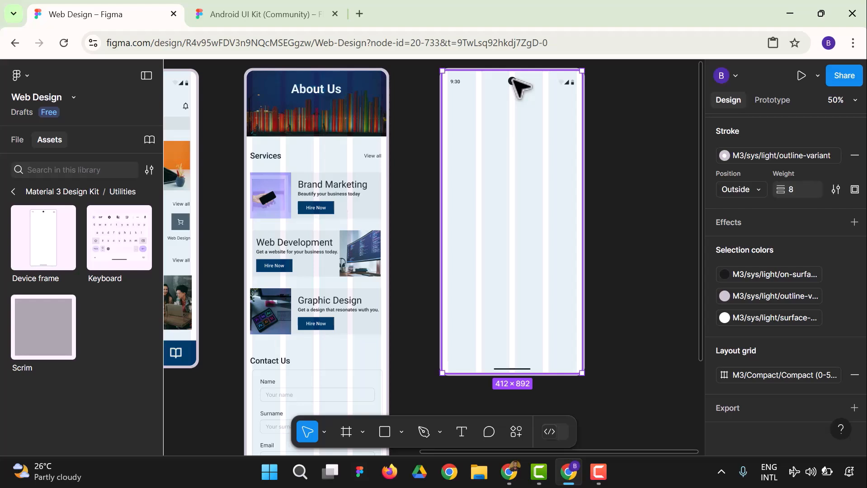
# Step: Turn off the Camera Cutout in the status bar of the new device frame
pyautogui.click(513, 80)
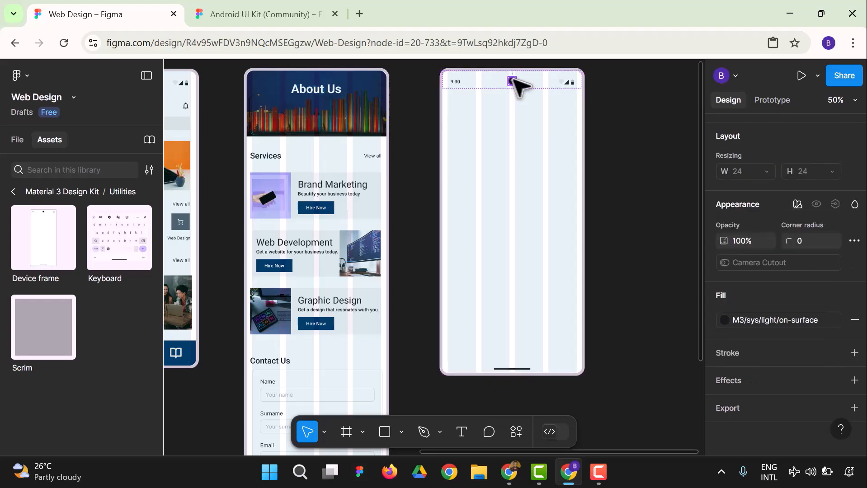
pyautogui.click(637, 125)
pyautogui.click(560, 83)
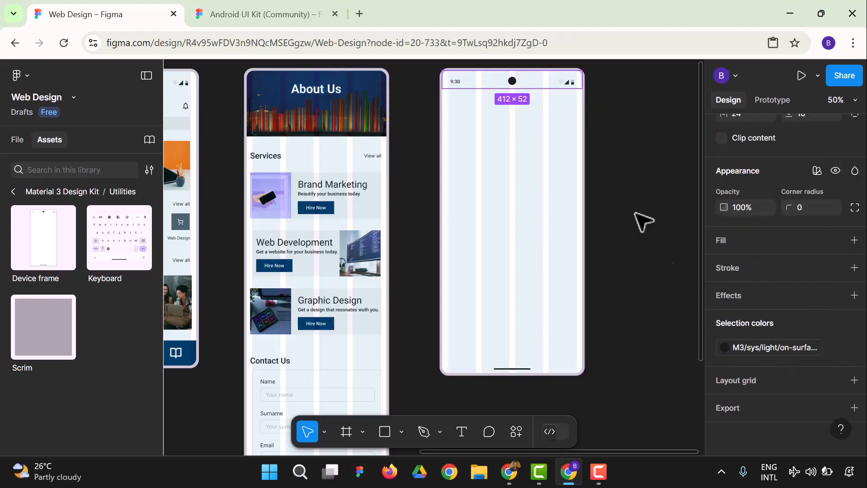
pyautogui.scroll(5, 776, 246)
pyautogui.scroll(3, 775, 246)
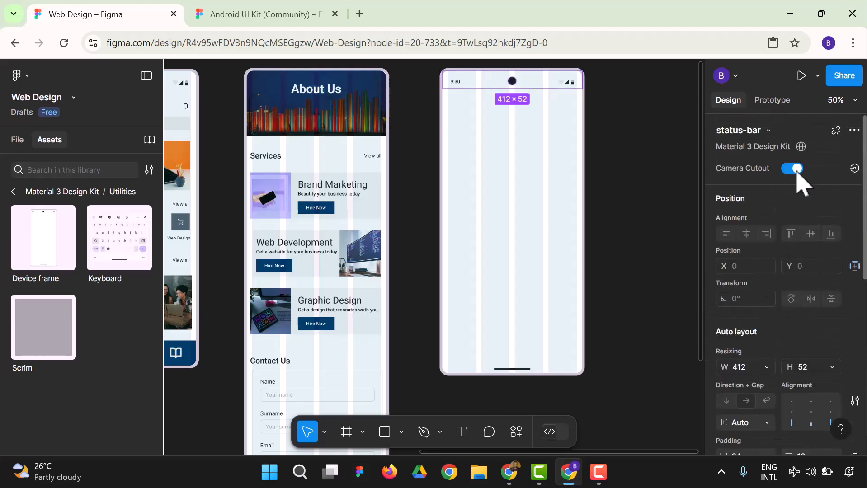
pyautogui.click(659, 185)
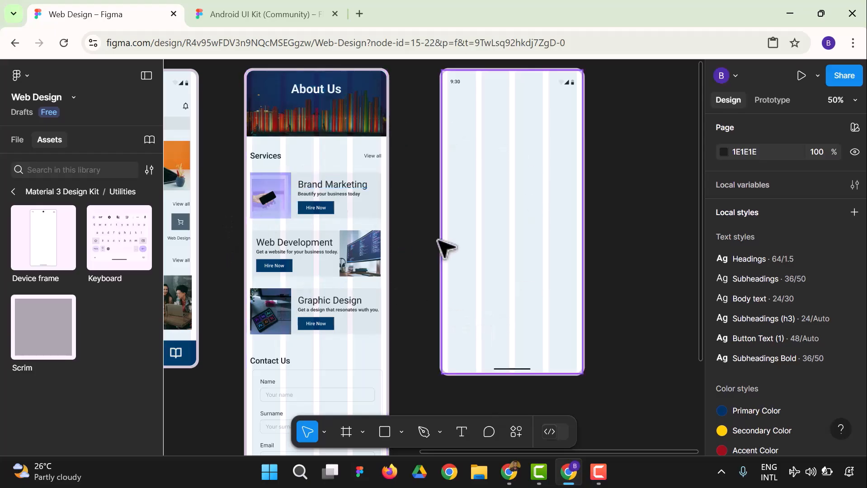
# Step: Insert the Navigation component from this file's Mobile App Design page and place it along the bottom of the new device frame
pyautogui.scroll(-1, 435, 206)
pyautogui.scroll(-5, 434, 221)
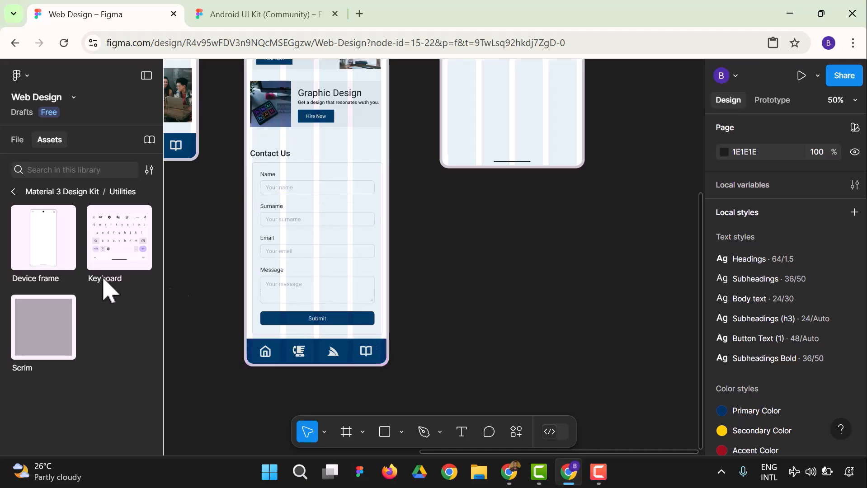
pyautogui.click(13, 192)
pyautogui.scroll(6, 45, 226)
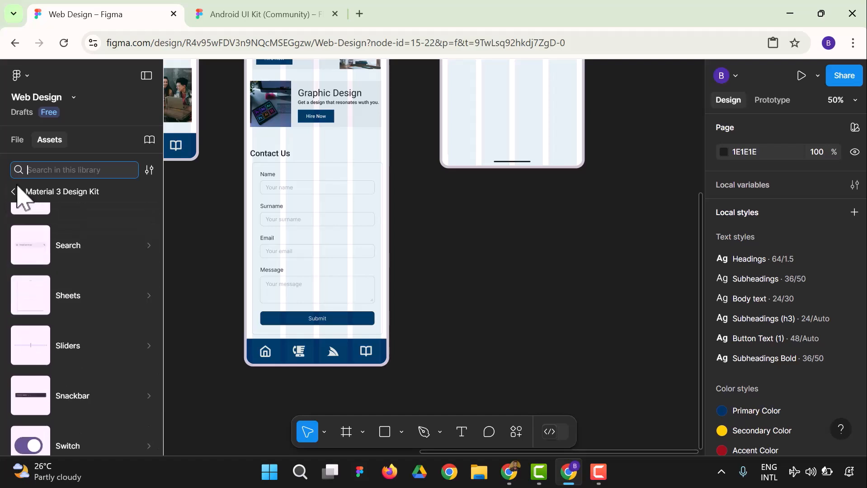
pyautogui.click(14, 192)
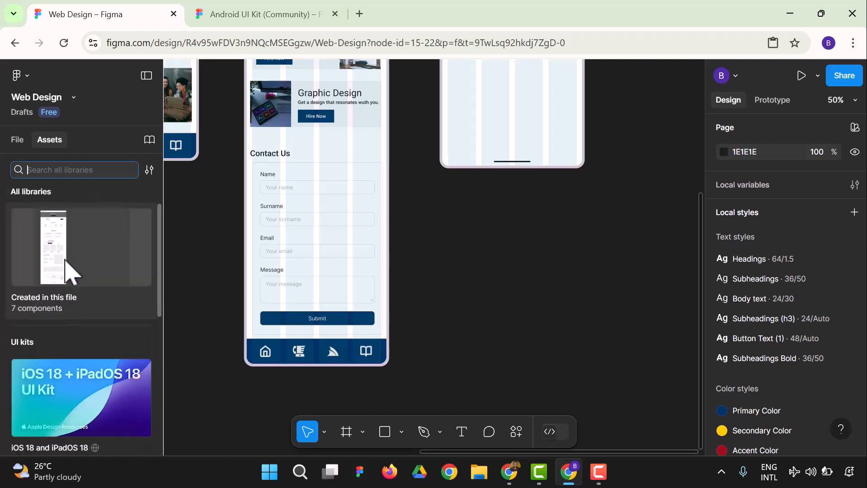
pyautogui.click(68, 269)
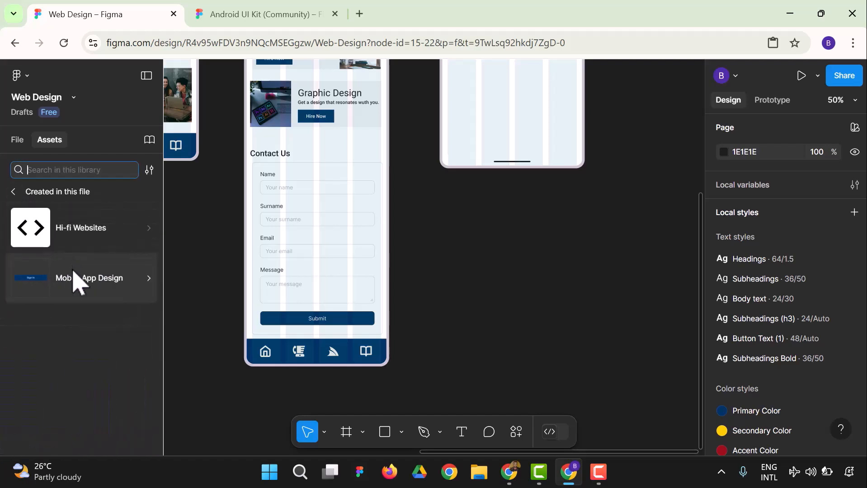
pyautogui.click(75, 279)
pyautogui.click(81, 303)
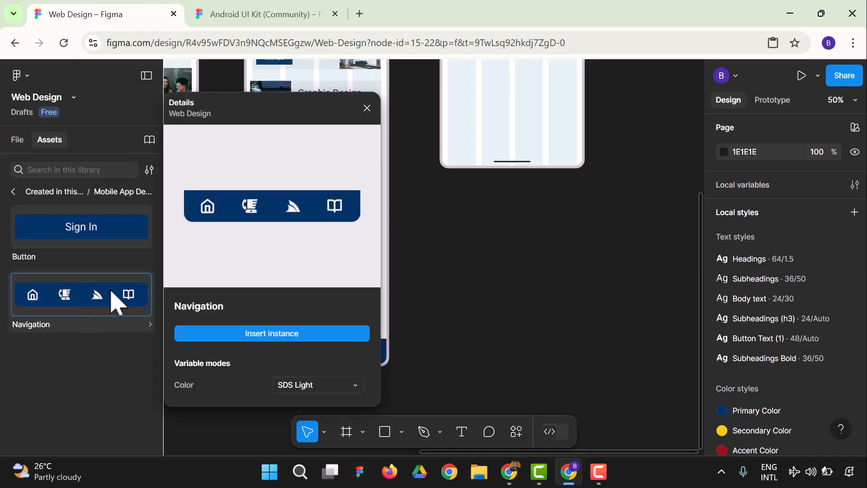
pyautogui.click(246, 334)
pyautogui.scroll(1, 417, 293)
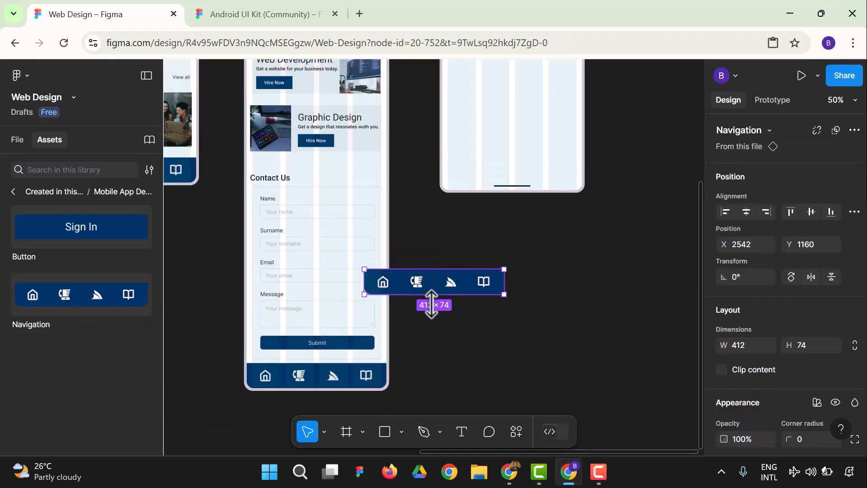
pyautogui.moveTo(433, 295); pyautogui.dragTo(510, 182)
pyautogui.click(520, 293)
pyautogui.scroll(4, 523, 300)
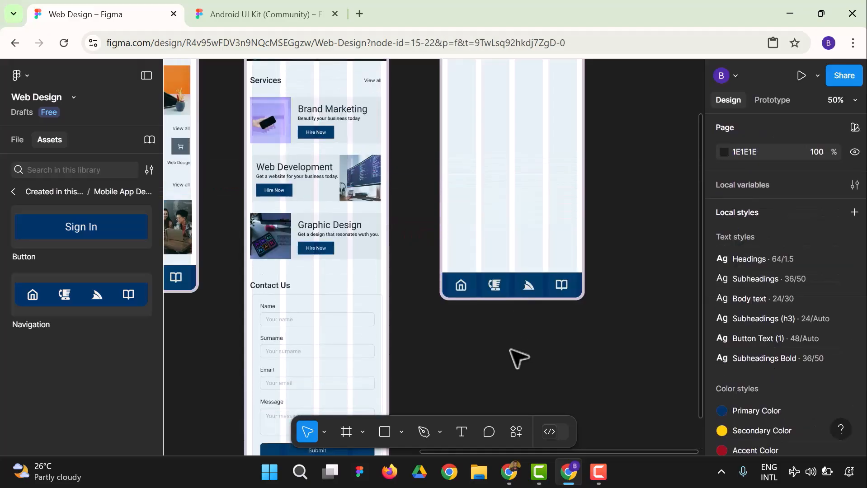
pyautogui.scroll(3, 508, 361)
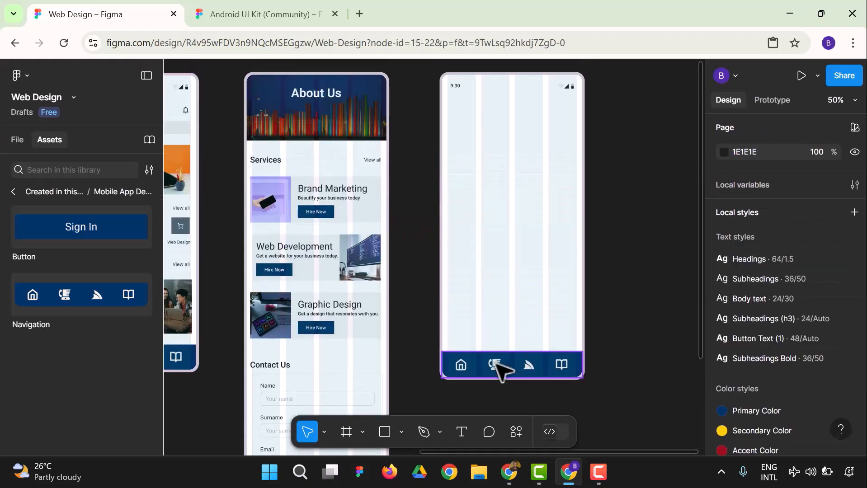
pyautogui.scroll(1, 448, 313)
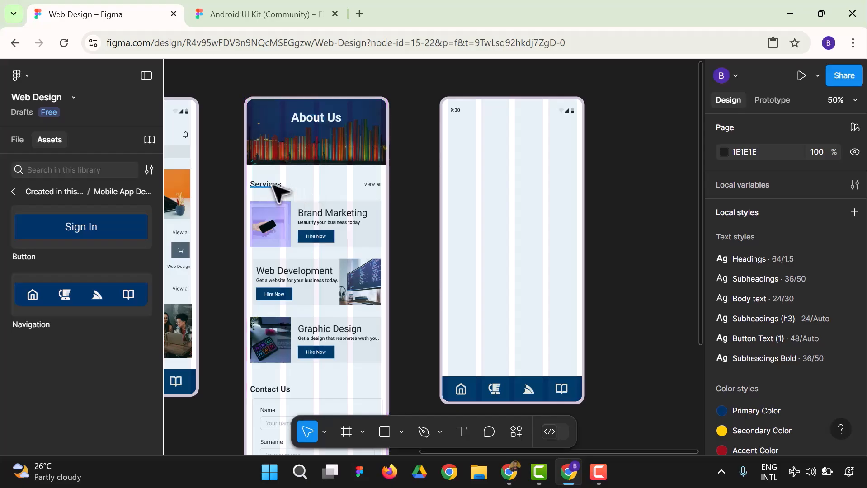
# Step: Draw a 412 × 166 rectangle across the full width of the new device frame, directly below its status bar
pyautogui.click(304, 143)
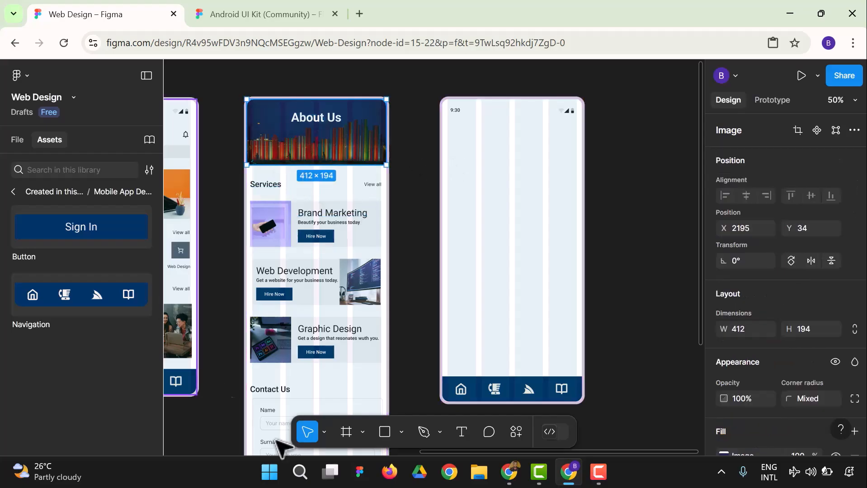
pyautogui.click(384, 432)
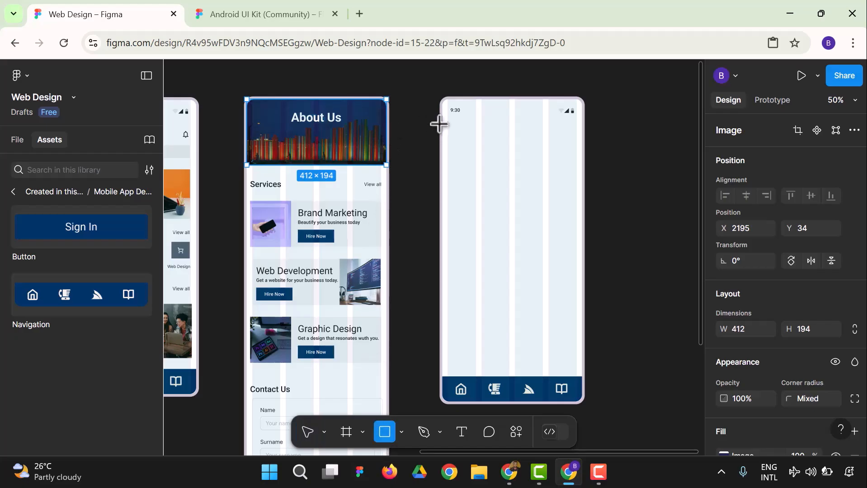
pyautogui.moveTo(442, 118)
pyautogui.mouseDown()
pyautogui.moveTo(462, 151)
pyautogui.moveTo(573, 179)
pyautogui.moveTo(584, 174)
pyautogui.mouseUp()
pyautogui.click(682, 169)
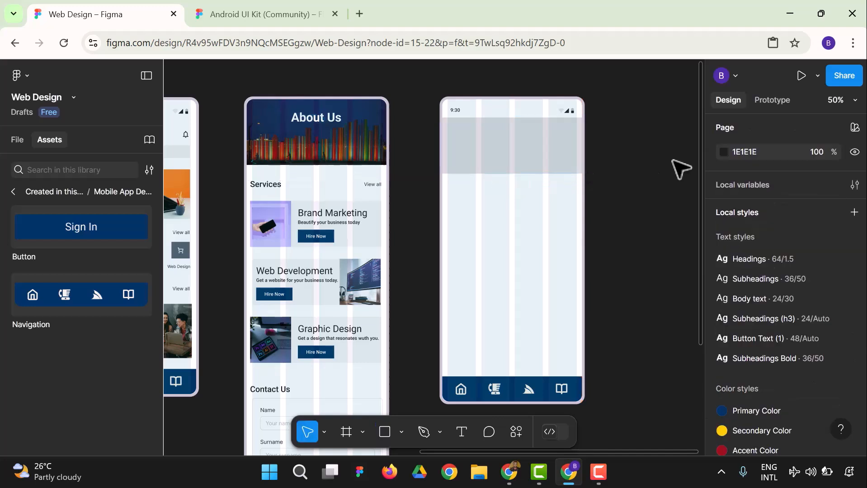
# Step: Remove the status bar from the new device frame and delete the grey rectangle beneath it
pyautogui.click(529, 115)
pyautogui.click(529, 115)
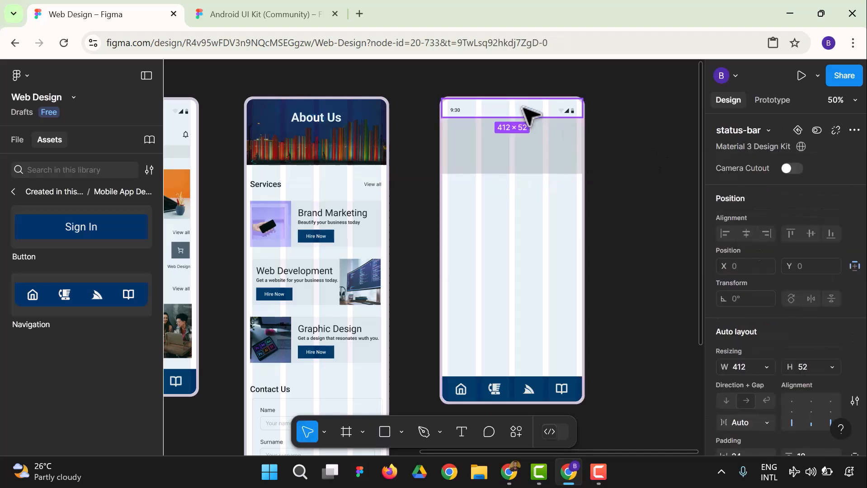
pyautogui.press('Escape')
pyautogui.click(525, 161)
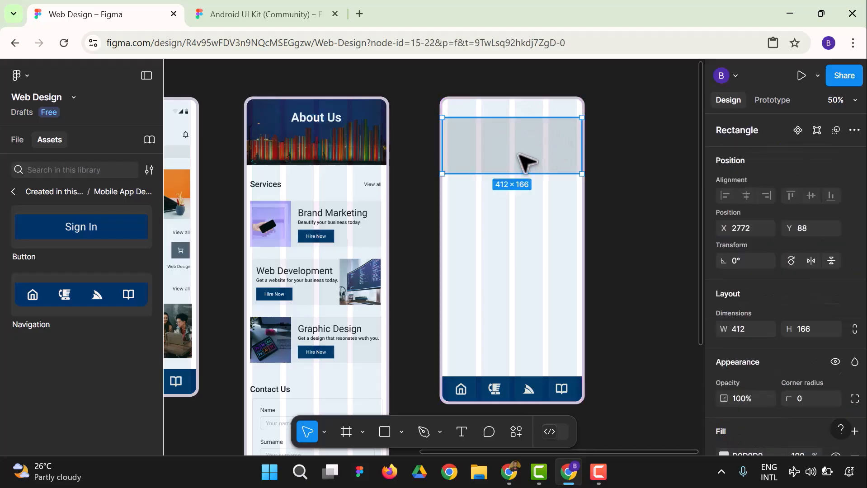
pyautogui.press('Delete')
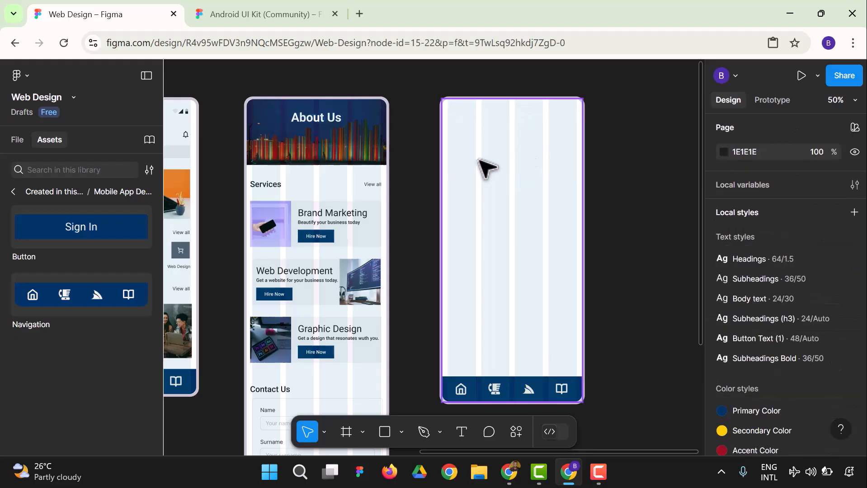
# Step: Duplicate the About Us header image, bring the copy to the front at the top of the new frame, and reduce its height to 116
pyautogui.click(361, 119)
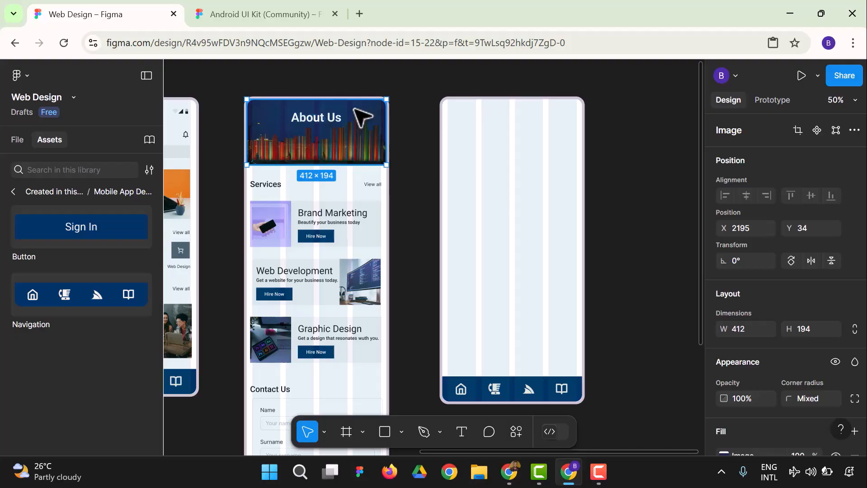
pyautogui.moveTo(356, 115); pyautogui.dragTo(499, 115)
pyautogui.rightClick(499, 117)
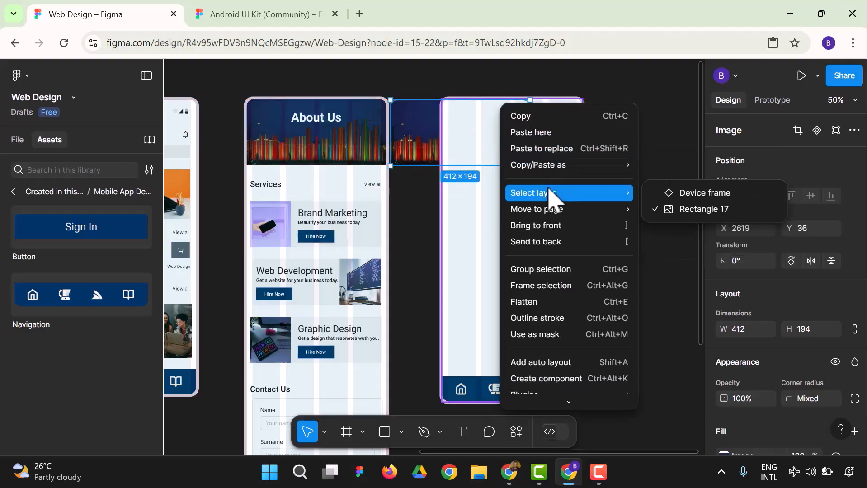
pyautogui.click(549, 226)
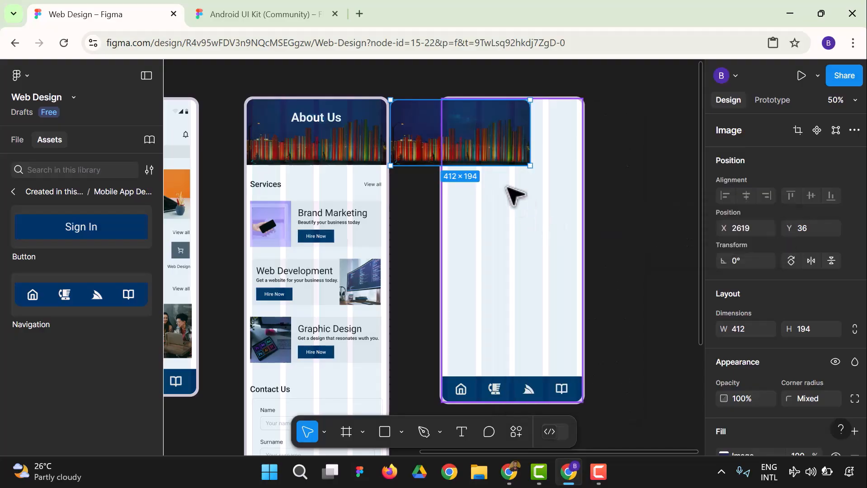
pyautogui.moveTo(413, 145); pyautogui.dragTo(457, 137)
pyautogui.click(627, 169)
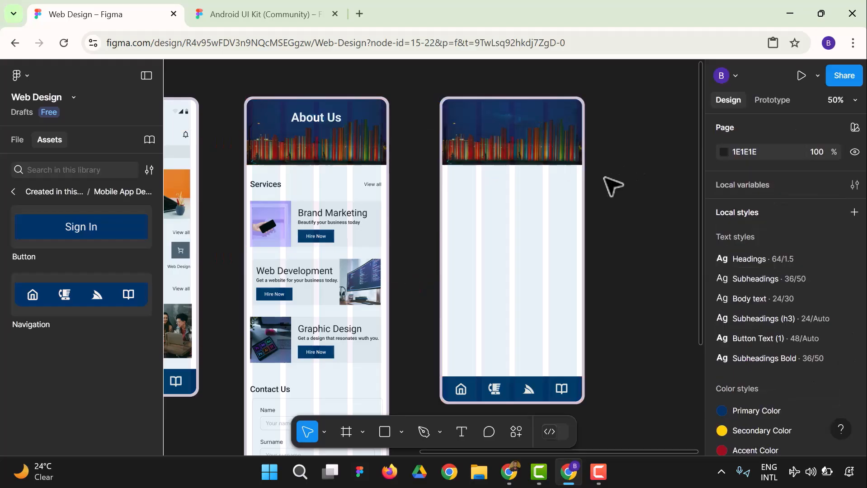
pyautogui.click(527, 163)
pyautogui.moveTo(518, 159); pyautogui.dragTo(515, 134)
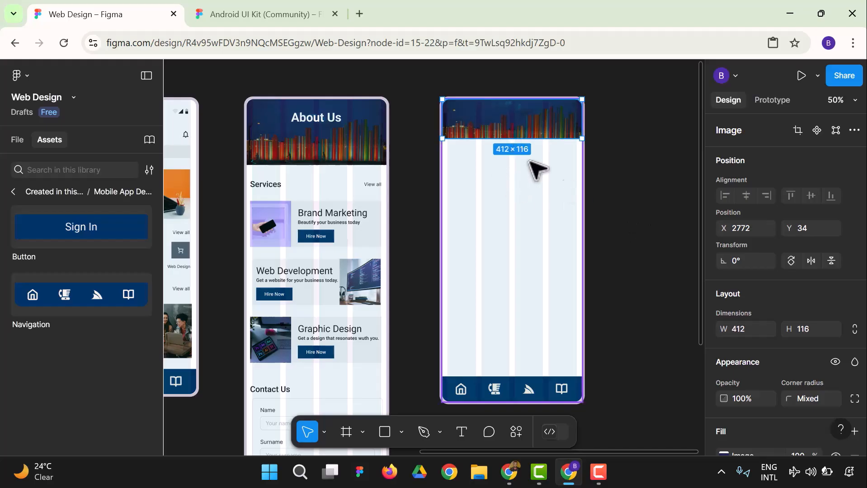
# Step: Run the Unsplash plugin with the new frame's header image selected and search its photos for "Services"
pyautogui.click(24, 77)
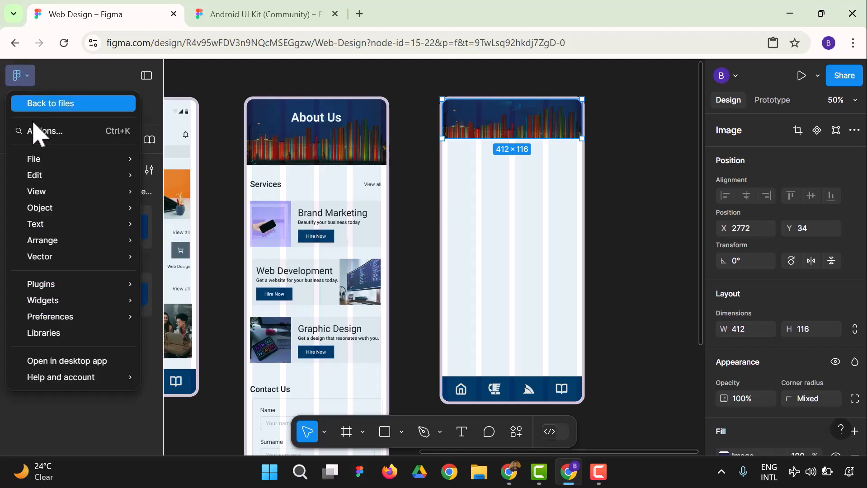
pyautogui.moveTo(81, 319)
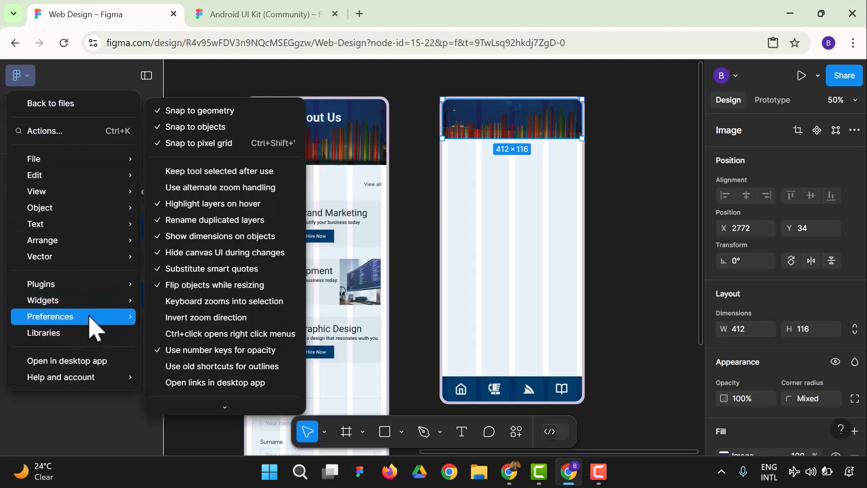
pyautogui.moveTo(86, 285)
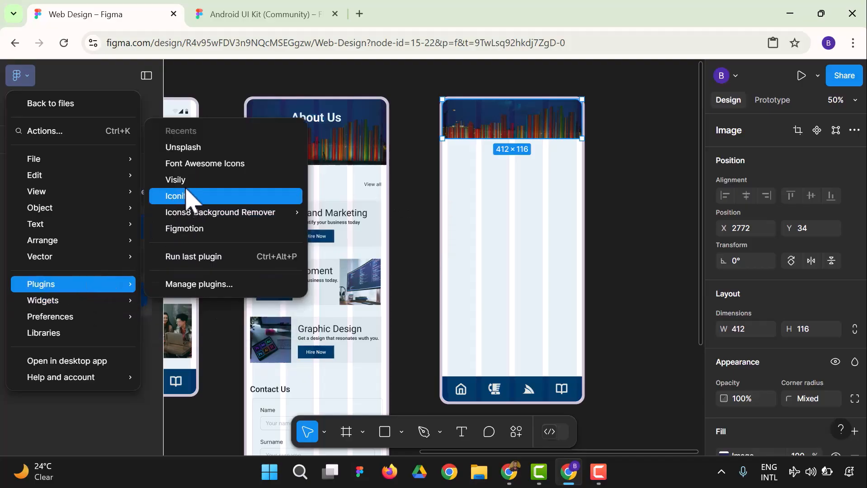
pyautogui.click(194, 150)
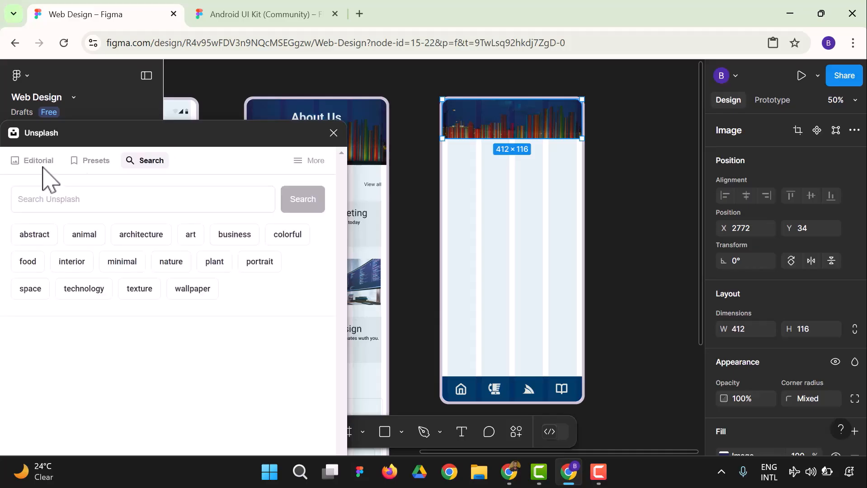
pyautogui.click(70, 202)
pyautogui.write('S')
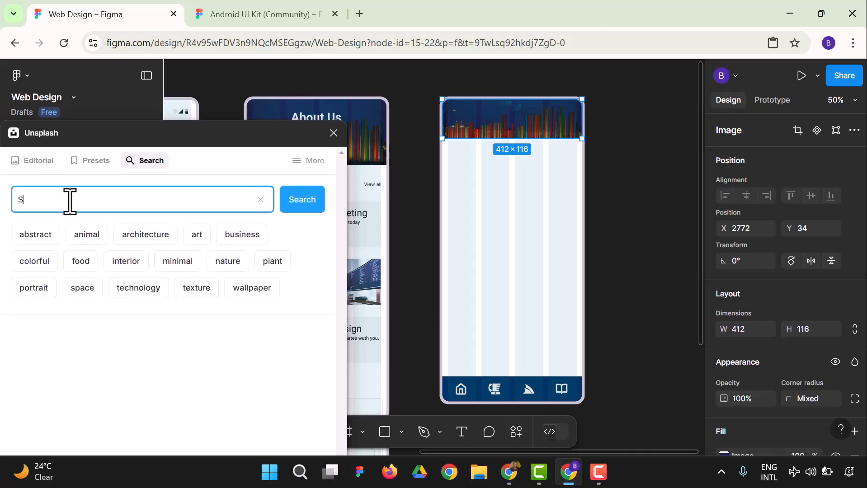
pyautogui.write('ervices')
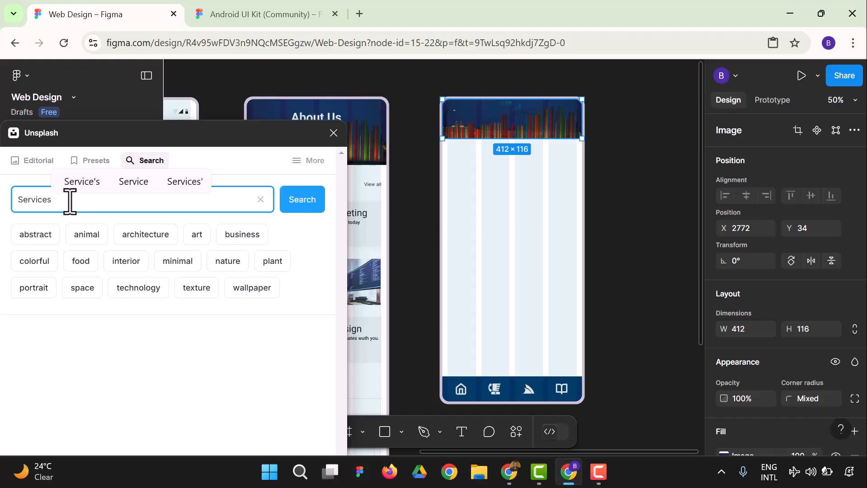
pyautogui.press('Return')
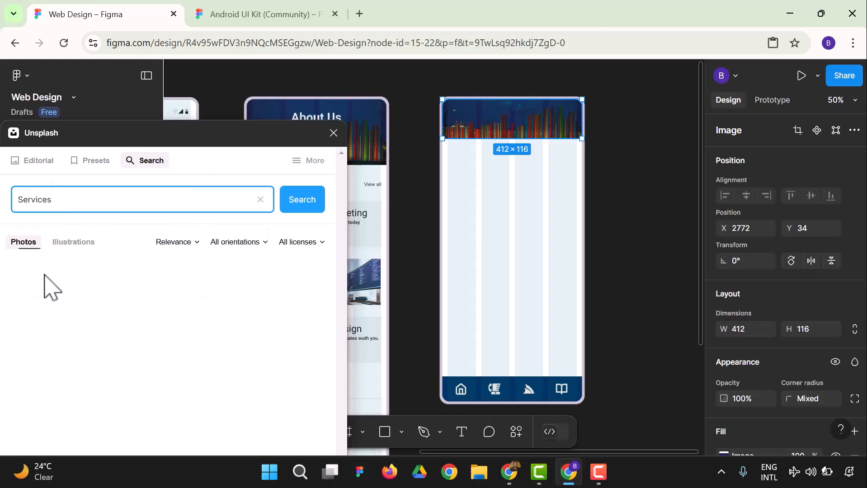
pyautogui.scroll(-1, 80, 298)
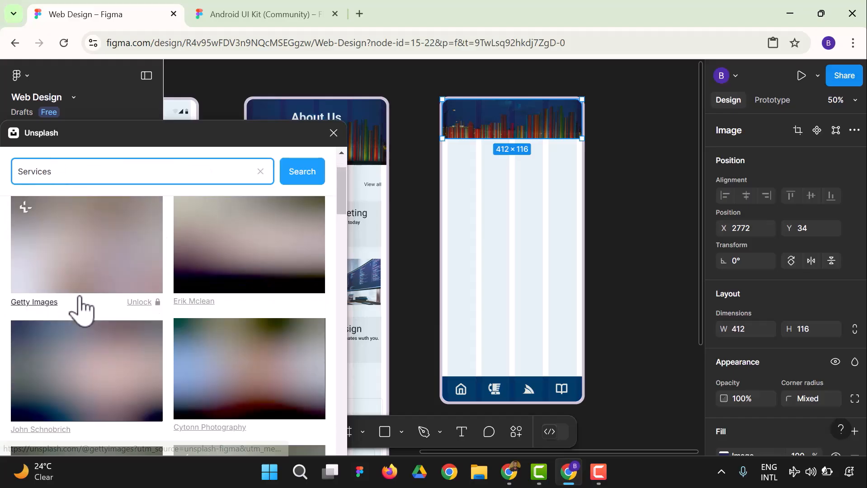
pyautogui.scroll(1, 81, 306)
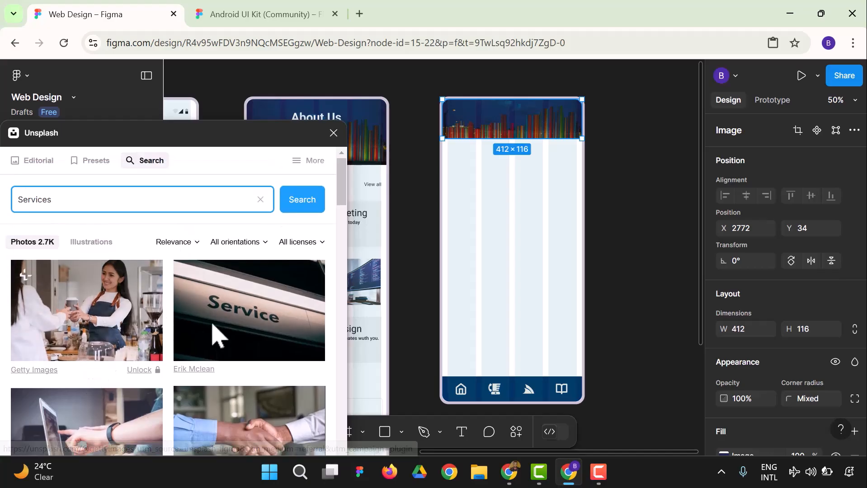
# Step: Replace the header image's fill with the Unsplash photo of the "Service" sign, deselect it, and close the plugin
pyautogui.moveTo(213, 324); pyautogui.dragTo(232, 331)
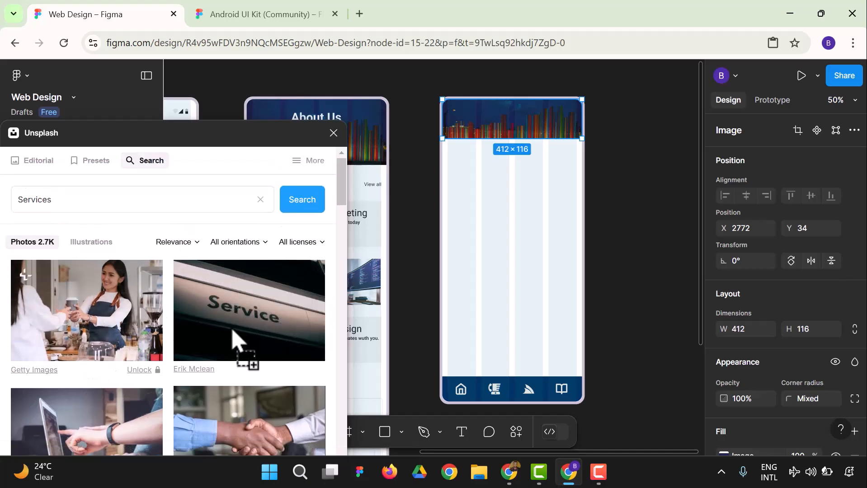
pyautogui.click(230, 324)
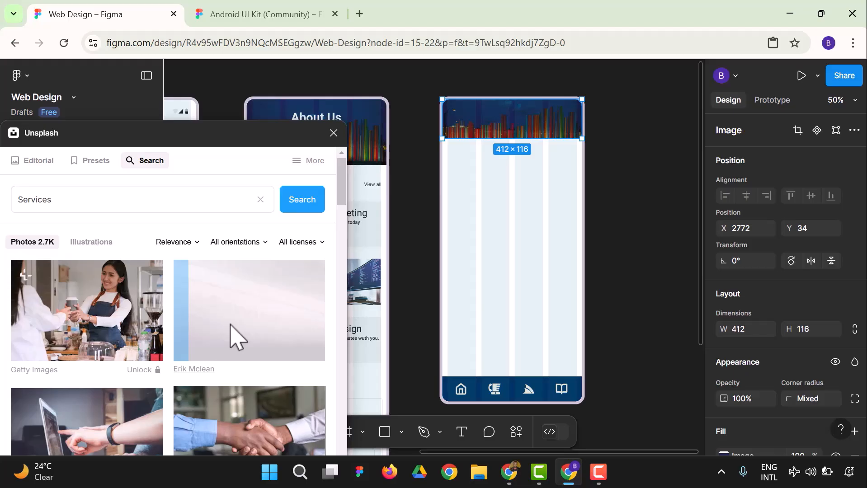
pyautogui.click(673, 226)
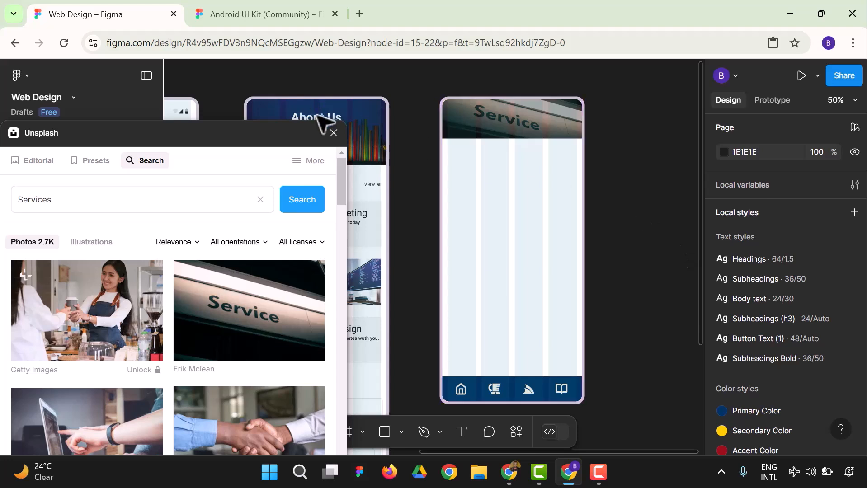
pyautogui.click(333, 133)
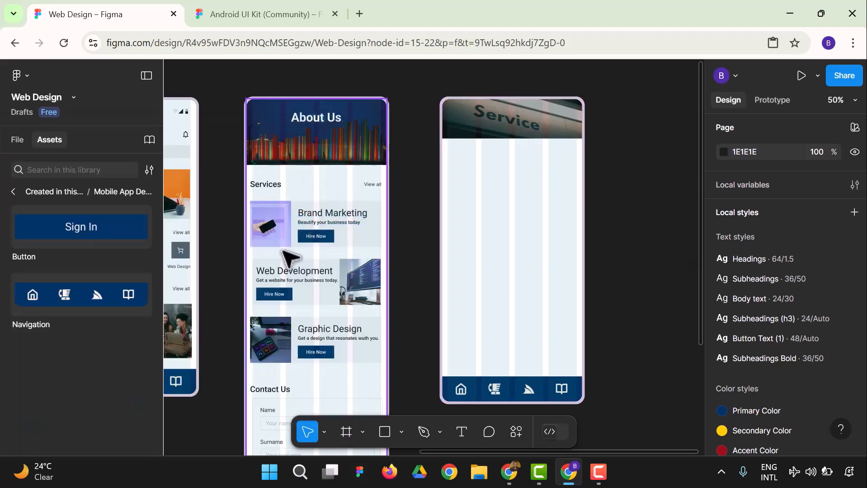
pyautogui.scroll(-1, 410, 215)
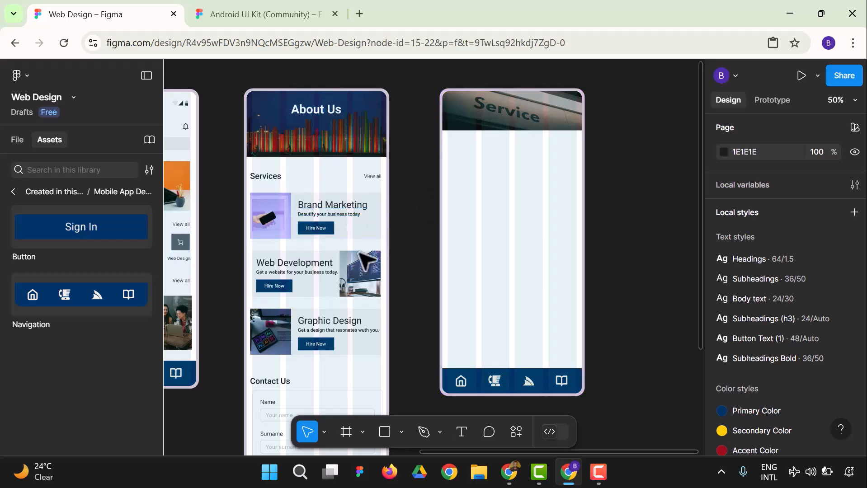
pyautogui.click(385, 433)
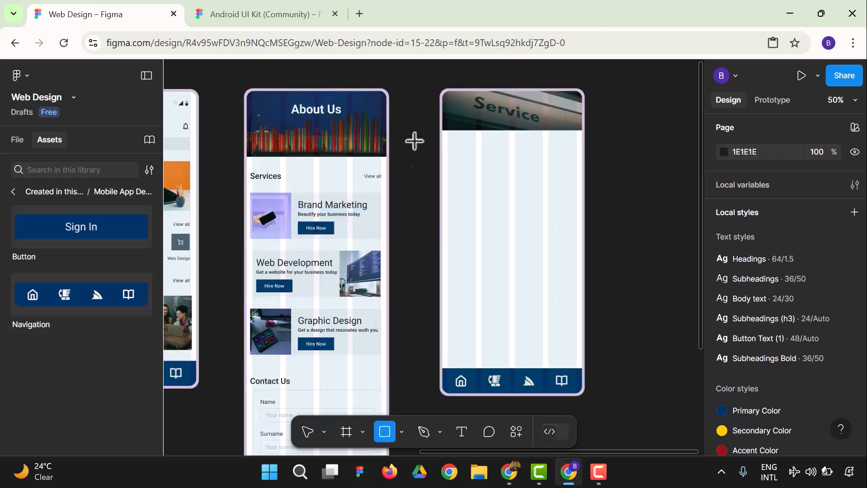
pyautogui.moveTo(448, 150); pyautogui.dragTo(479, 185)
pyautogui.click(629, 164)
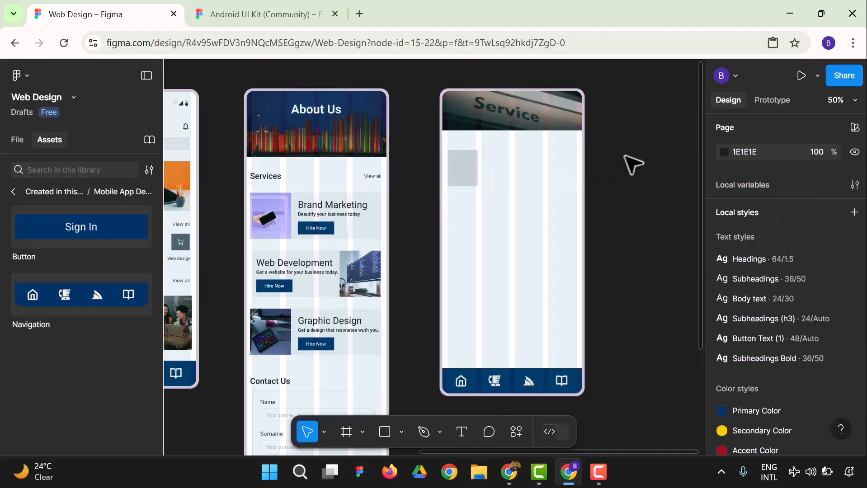
pyautogui.click(477, 186)
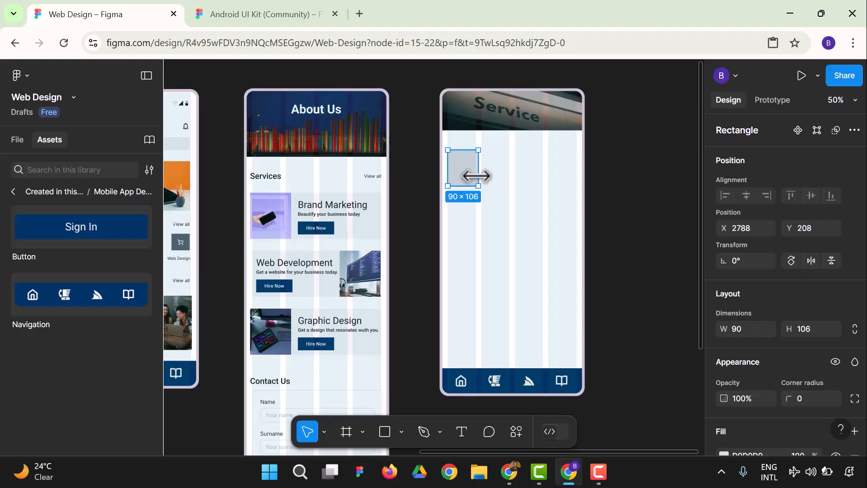
pyautogui.hotkey('ctrl', 'z')
pyautogui.hotkey('ctrl', 'z')
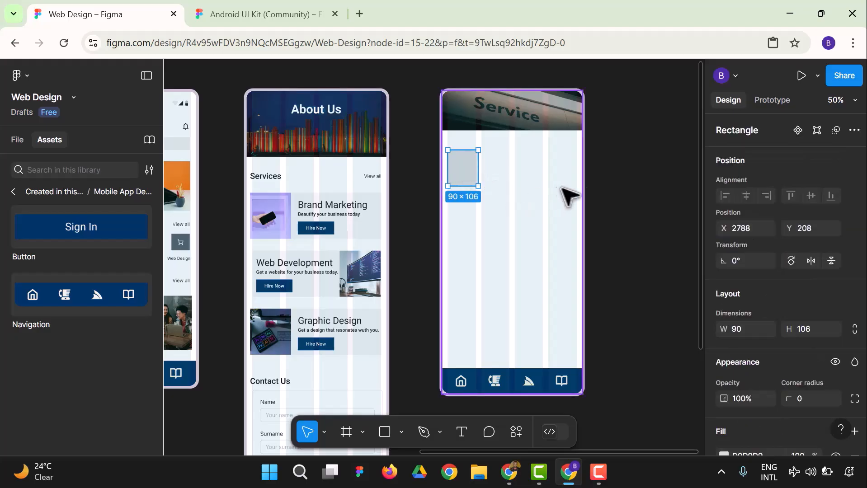
pyautogui.press('Delete')
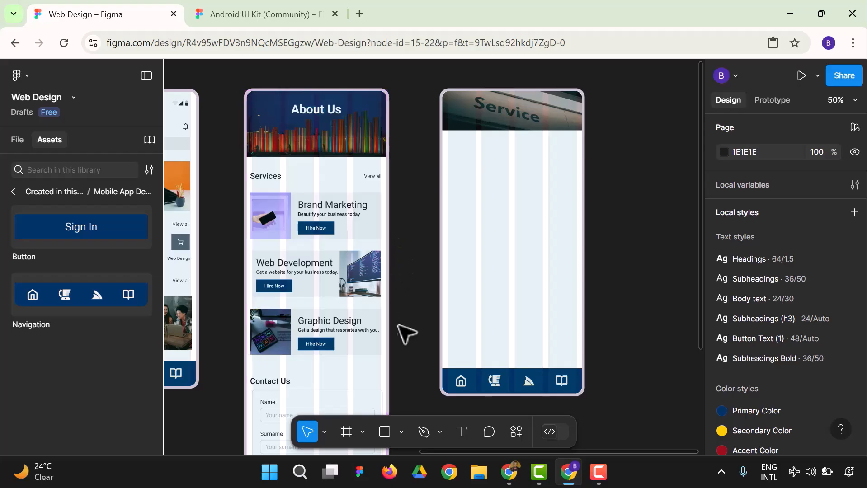
pyautogui.click(289, 224)
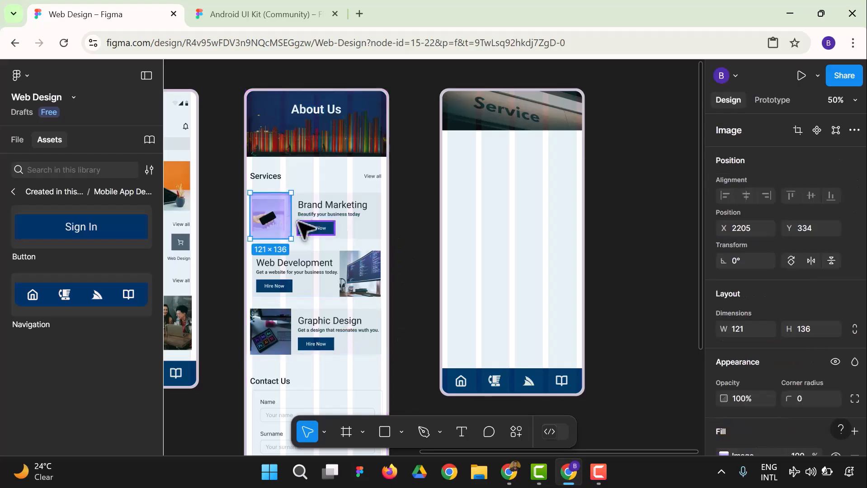
pyautogui.keyDown('shift'); pyautogui.click(317, 210); pyautogui.keyUp('shift')
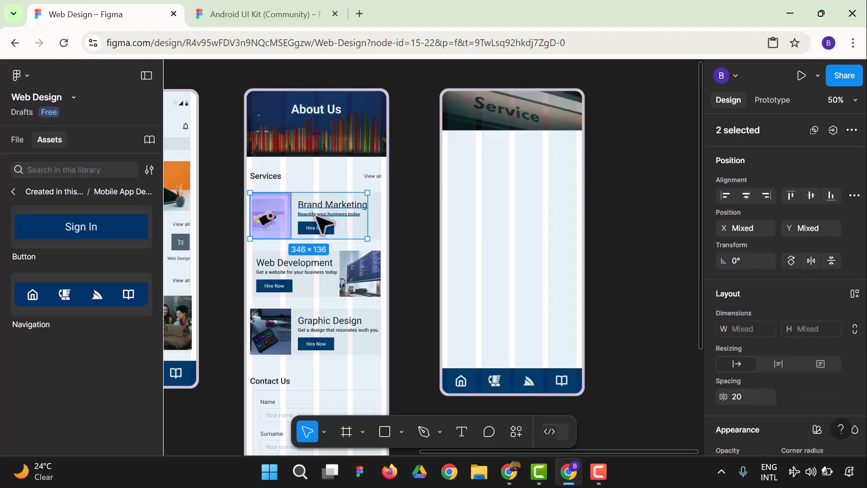
pyautogui.click(446, 226)
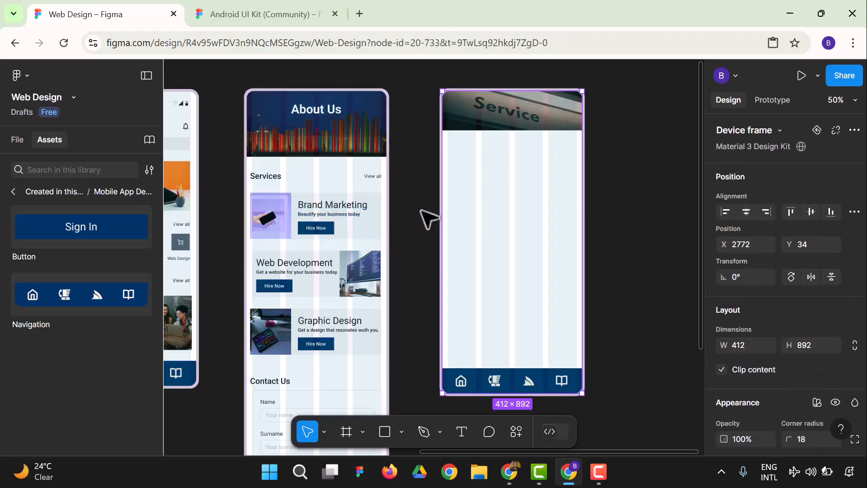
# Step: Copy the complete Brand Marketing card from the About Us screen into the new frame, bring it to the front, and centre it below the header
pyautogui.click(346, 208)
pyautogui.keyDown('shift'); pyautogui.click(347, 215); pyautogui.keyUp('shift')
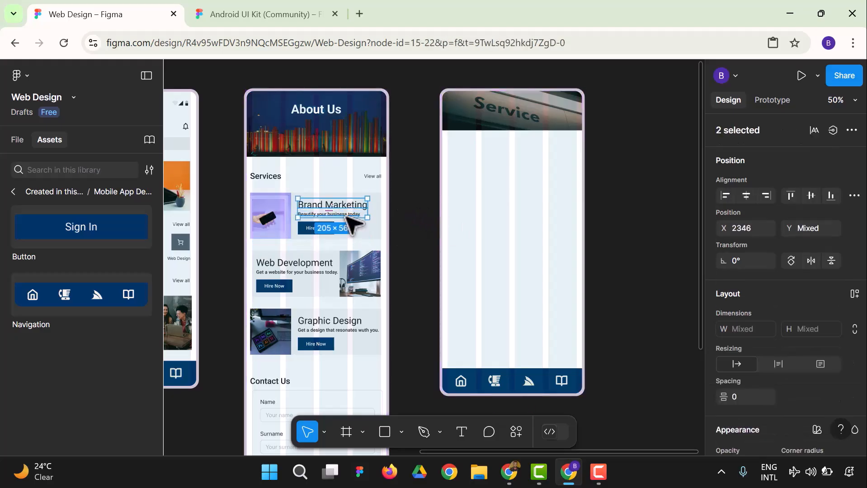
pyautogui.keyDown('shift'); pyautogui.click(313, 232); pyautogui.keyUp('shift')
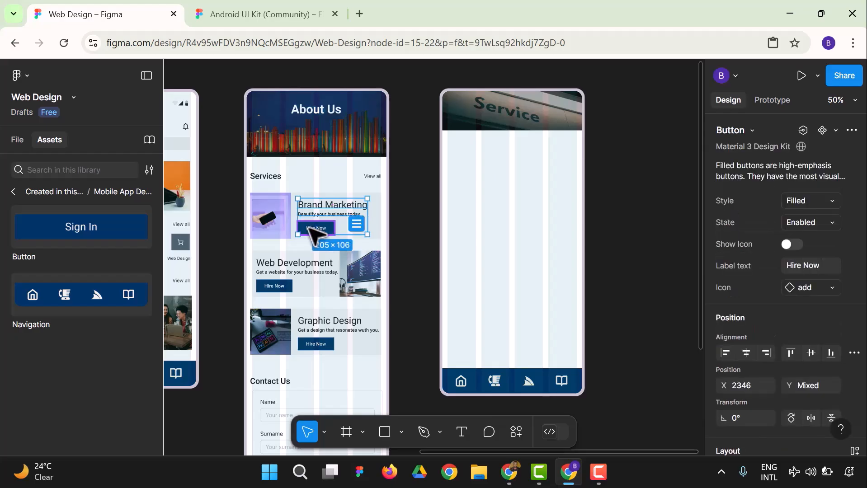
pyautogui.keyDown('shift'); pyautogui.click(270, 219); pyautogui.keyUp('shift')
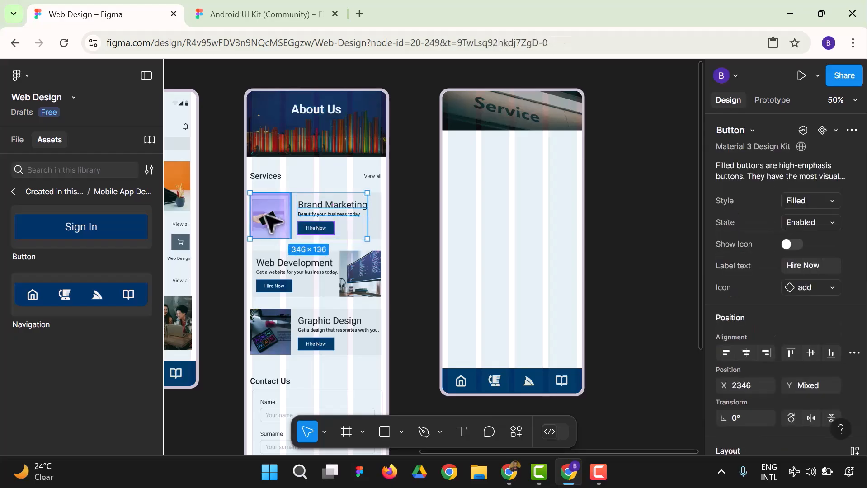
pyautogui.keyDown('shift'); pyautogui.click(373, 211); pyautogui.keyUp('shift')
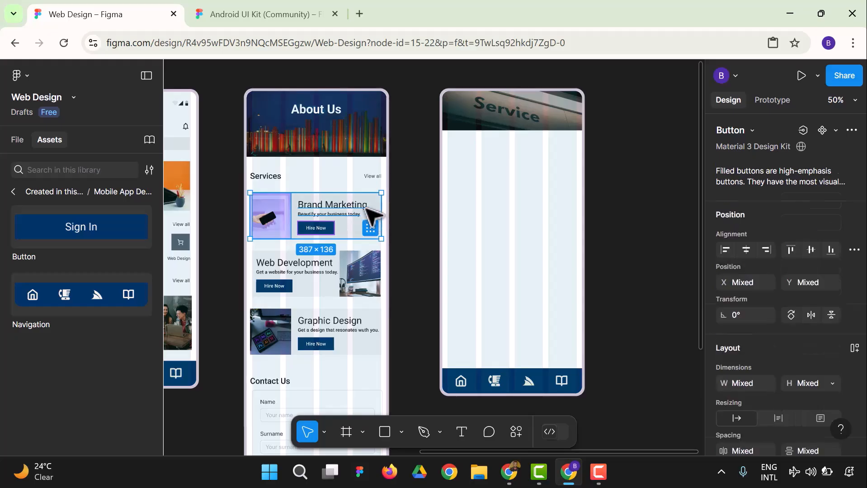
pyautogui.moveTo(358, 218); pyautogui.dragTo(520, 163)
pyautogui.rightClick(520, 163)
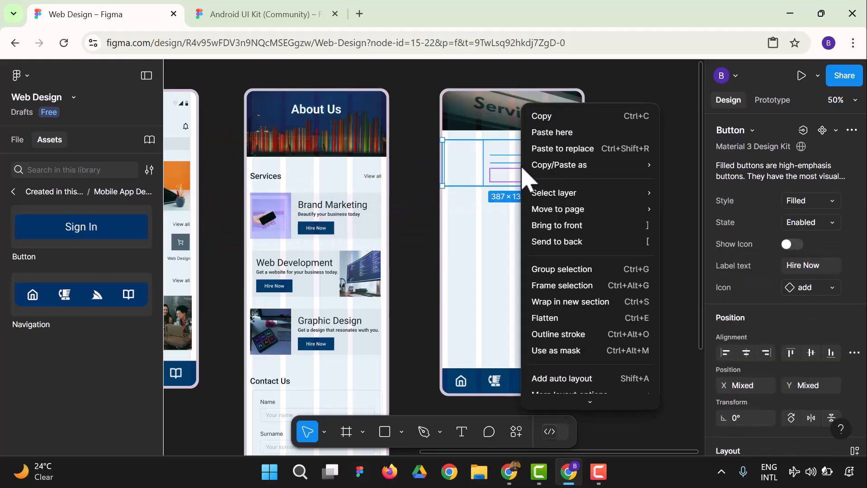
pyautogui.click(575, 228)
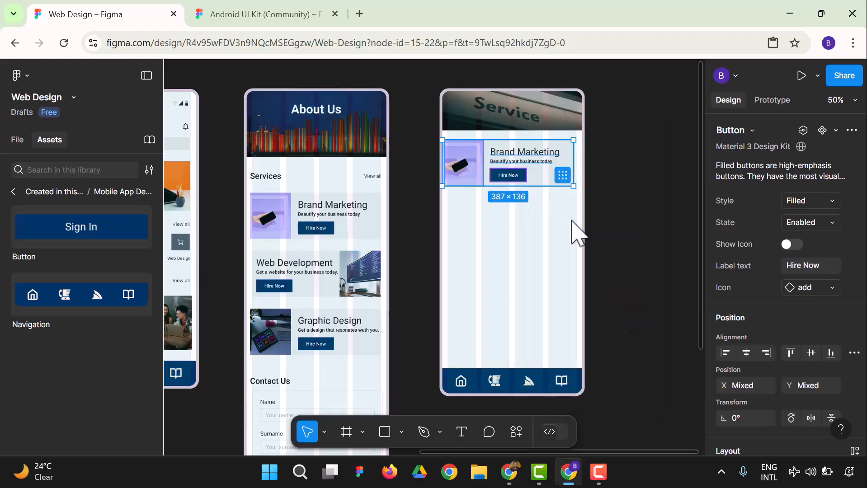
pyautogui.moveTo(513, 172); pyautogui.dragTo(515, 176)
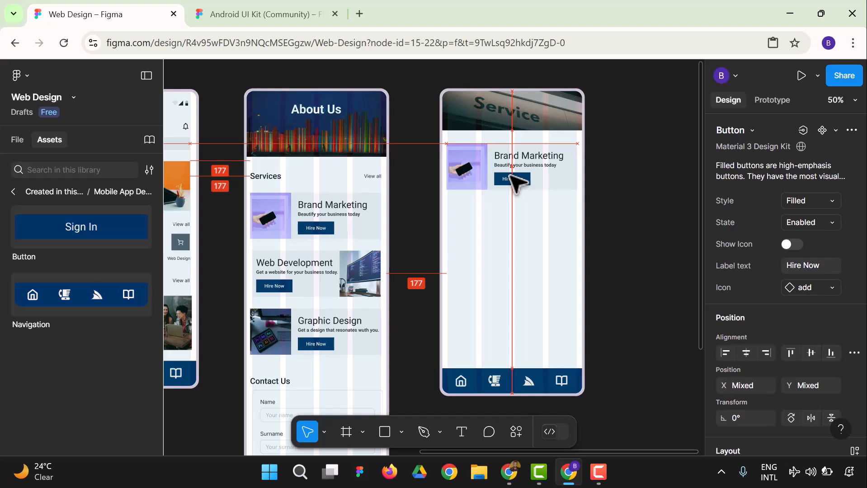
pyautogui.moveTo(514, 180); pyautogui.dragTo(514, 180)
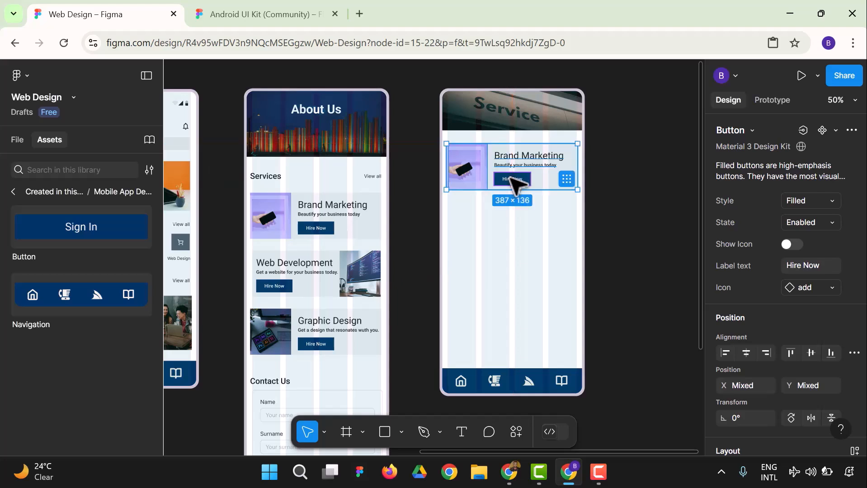
# Step: Add three more copies of the Brand Marketing card, stacked at equal spacing below the first one in the new frame
pyautogui.hotkey('ctrl', 'v')
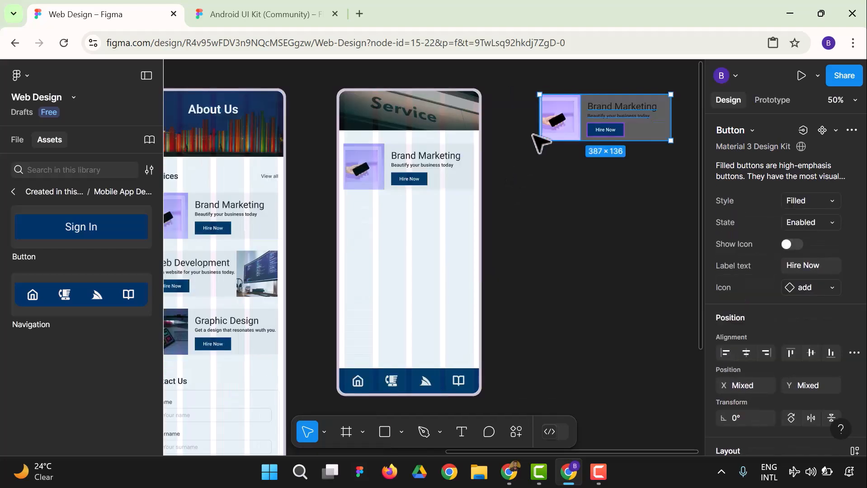
pyautogui.moveTo(582, 132); pyautogui.dragTo(382, 227)
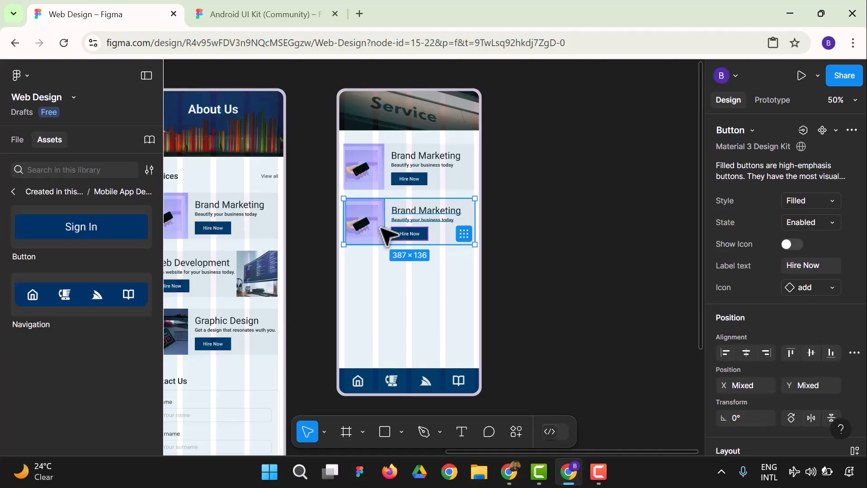
pyautogui.hotkey('ctrl', 'd')
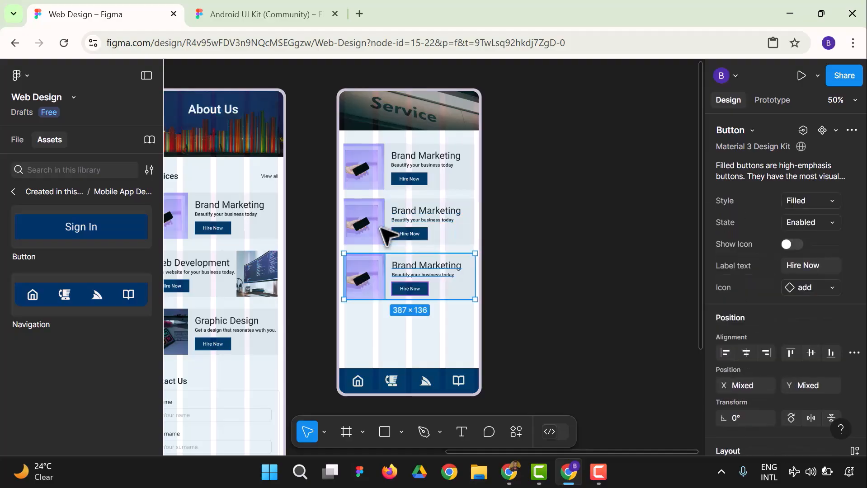
pyautogui.hotkey('ctrl', 'd')
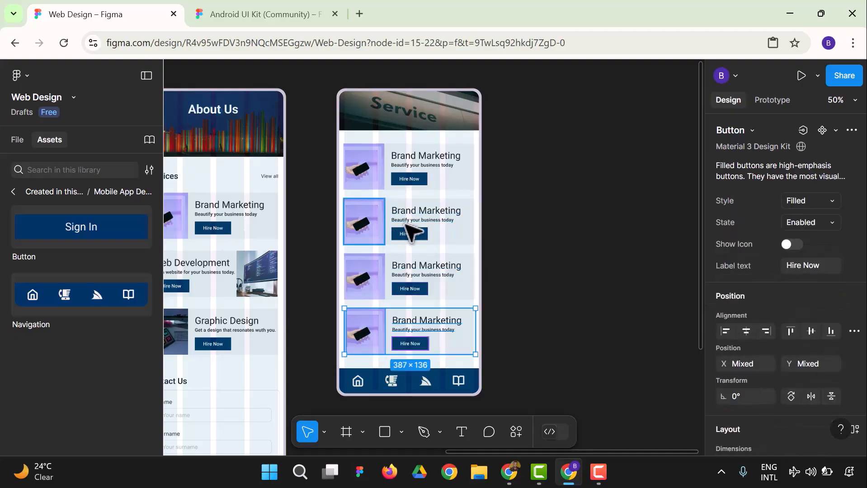
pyautogui.click(553, 230)
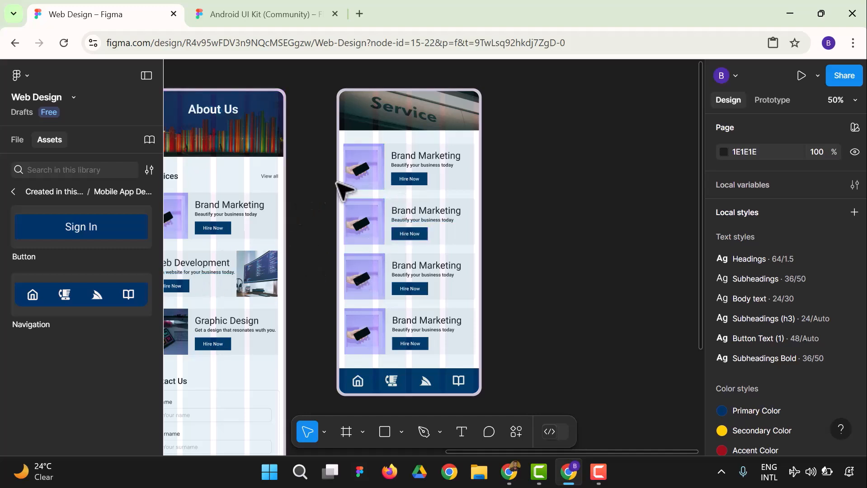
pyautogui.click(357, 169)
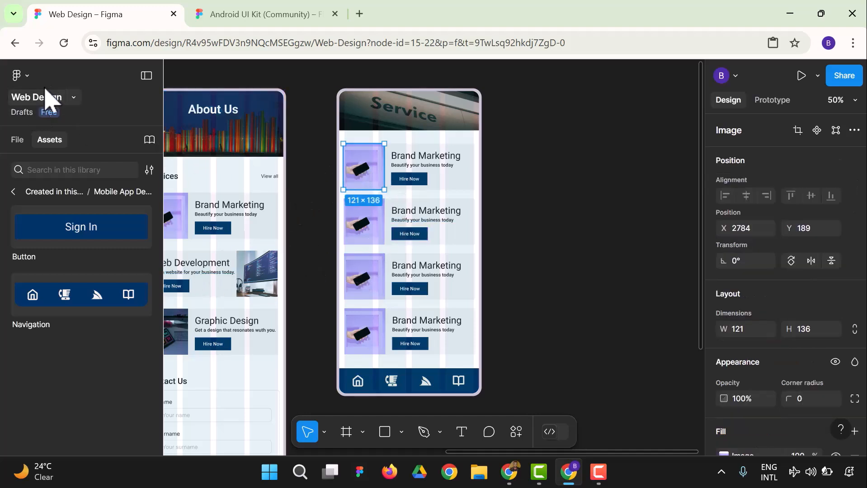
pyautogui.click(23, 75)
pyautogui.moveTo(76, 284)
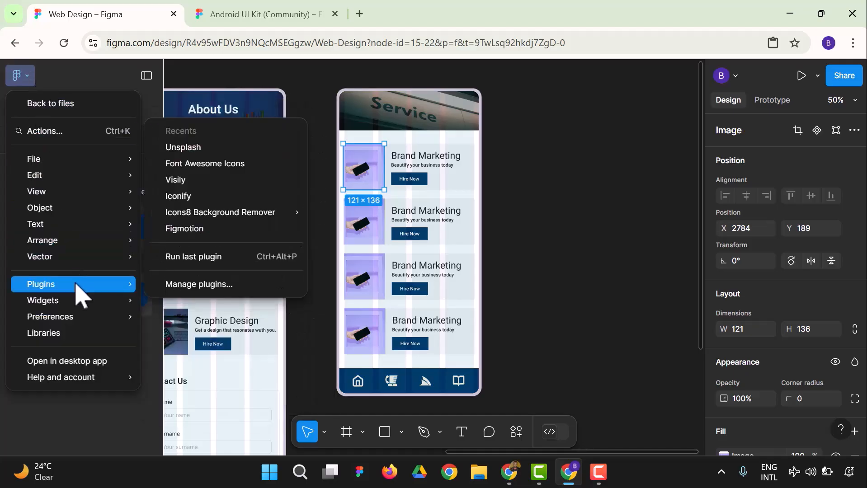
pyautogui.click(205, 149)
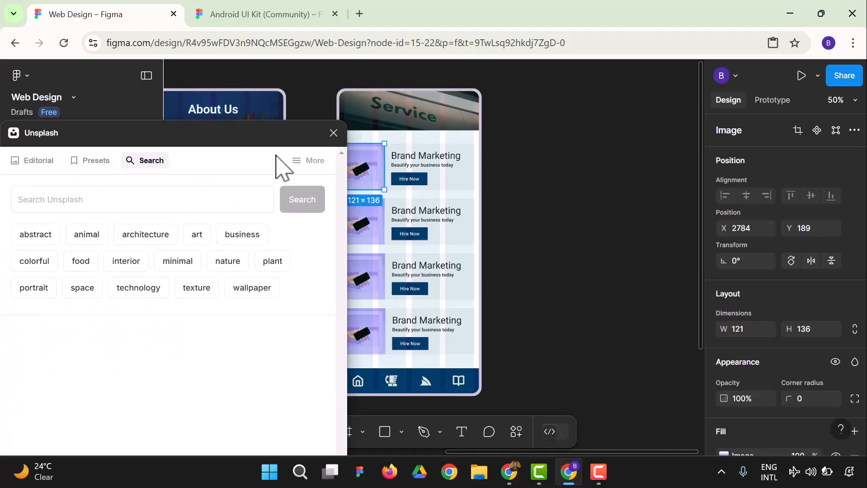
pyautogui.click(334, 133)
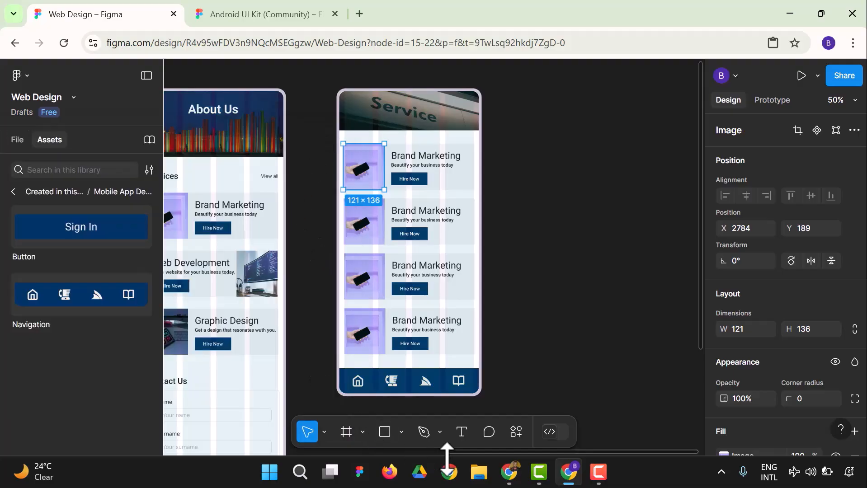
# Step: Replace the second card's title in the new frame with the "Web Development" title text copied from the About Us screen
pyautogui.moveTo(455, 452); pyautogui.dragTo(397, 417)
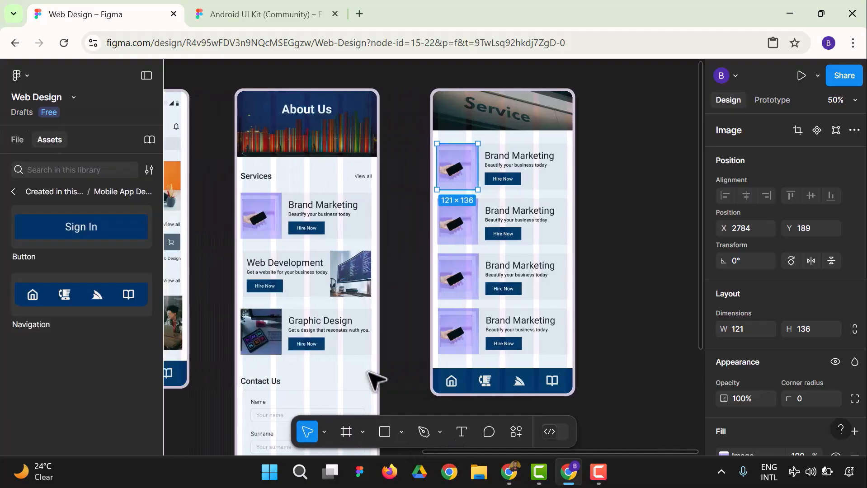
pyautogui.doubleClick(308, 263)
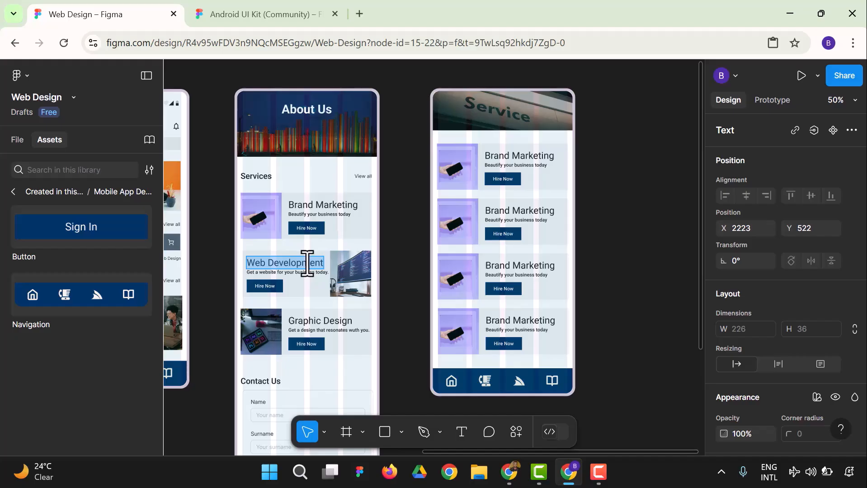
pyautogui.rightClick(309, 264)
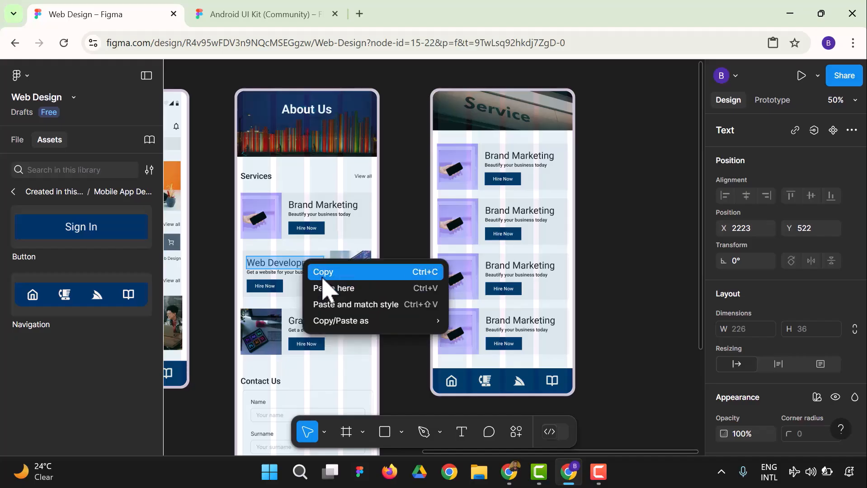
pyautogui.doubleClick(295, 262)
pyautogui.click(295, 263)
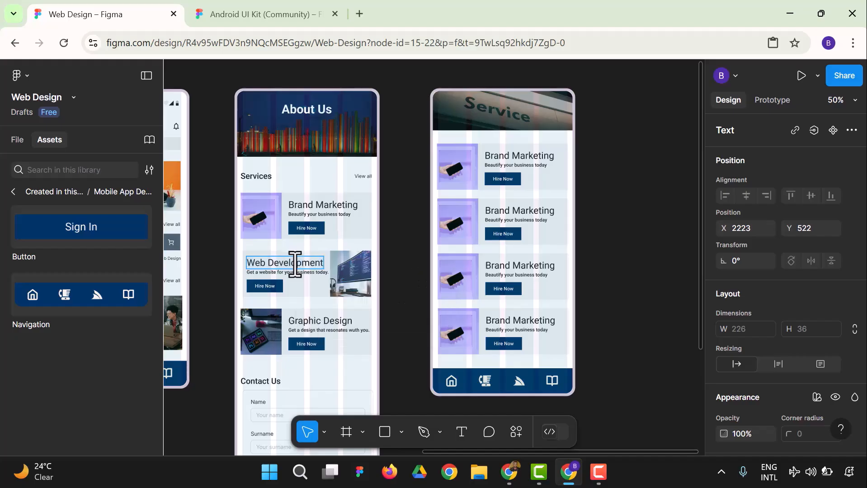
pyautogui.tripleClick(295, 263)
pyautogui.rightClick(295, 267)
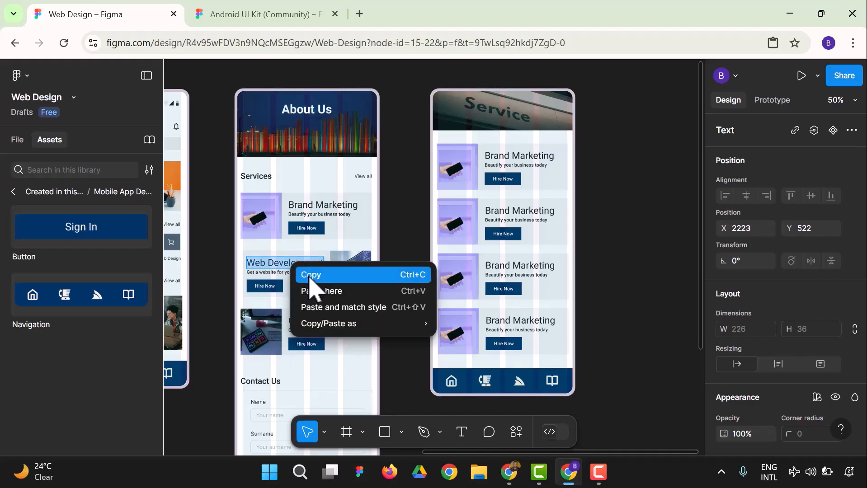
pyautogui.click(310, 275)
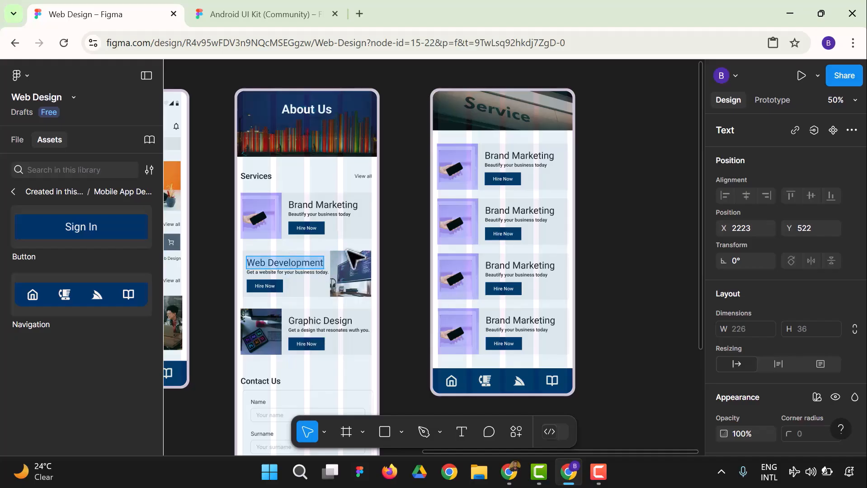
pyautogui.doubleClick(546, 211)
pyautogui.click(545, 210)
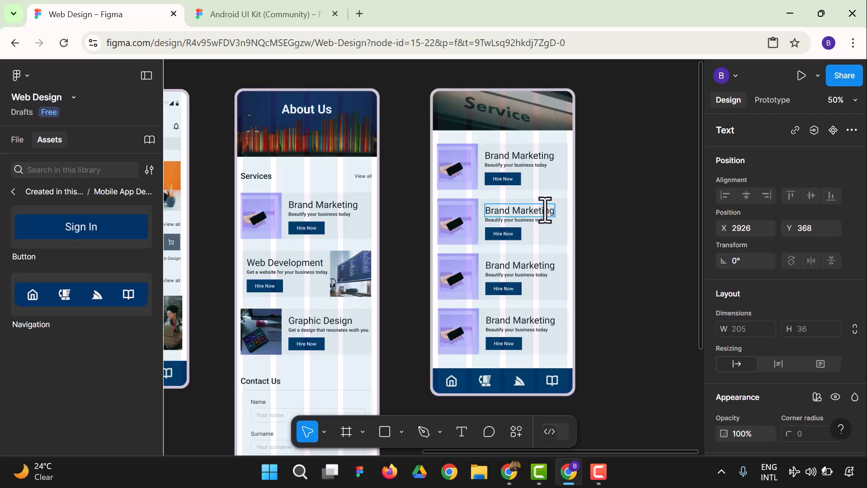
pyautogui.hotkey('ctrl', 'a')
pyautogui.hotkey('ctrl', 'v')
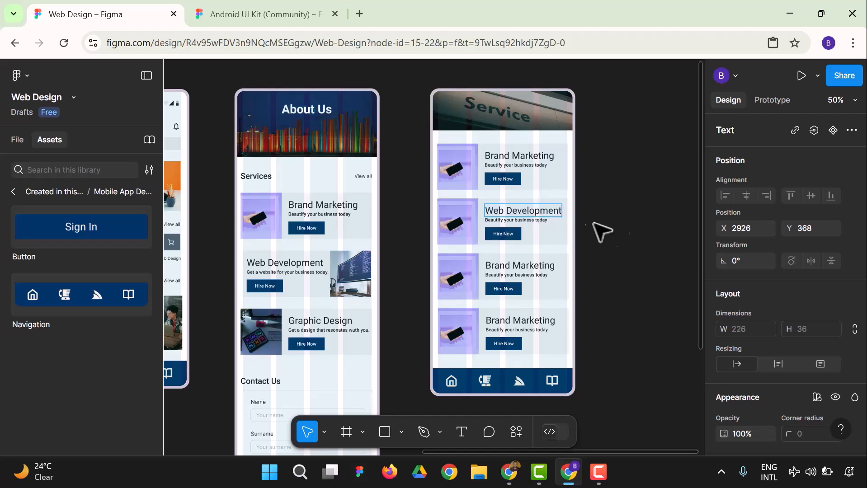
pyautogui.press('Escape')
# Step: Replace the third card's title in the new frame with the "Graphic Design" title text copied from the About Us screen
pyautogui.doubleClick(348, 322)
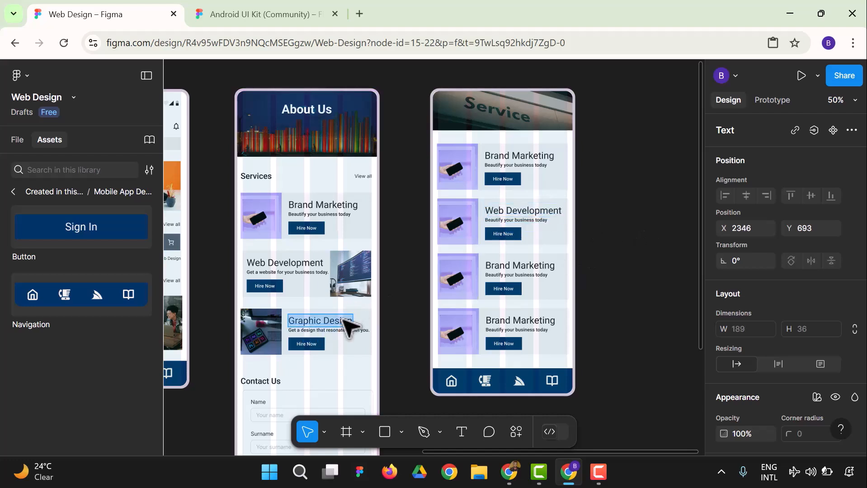
pyautogui.rightClick(346, 324)
pyautogui.click(372, 334)
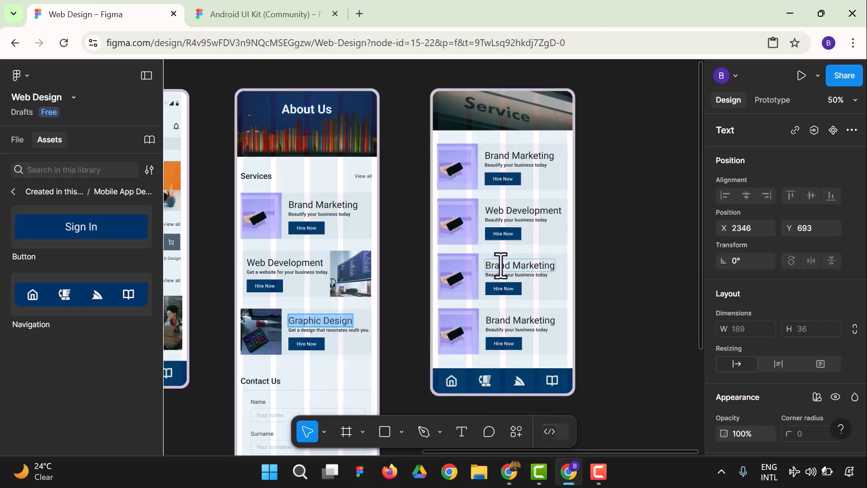
pyautogui.click(502, 269)
pyautogui.doubleClick(505, 266)
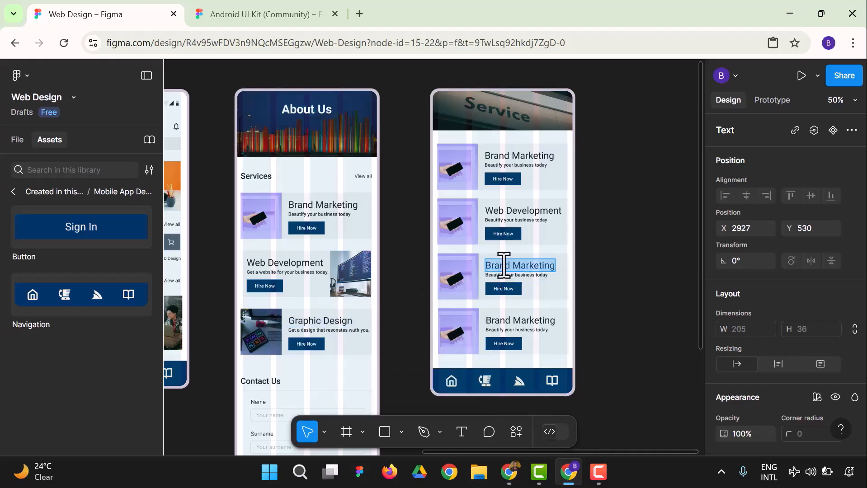
pyautogui.hotkey('ctrl', 'v')
pyautogui.press('Escape')
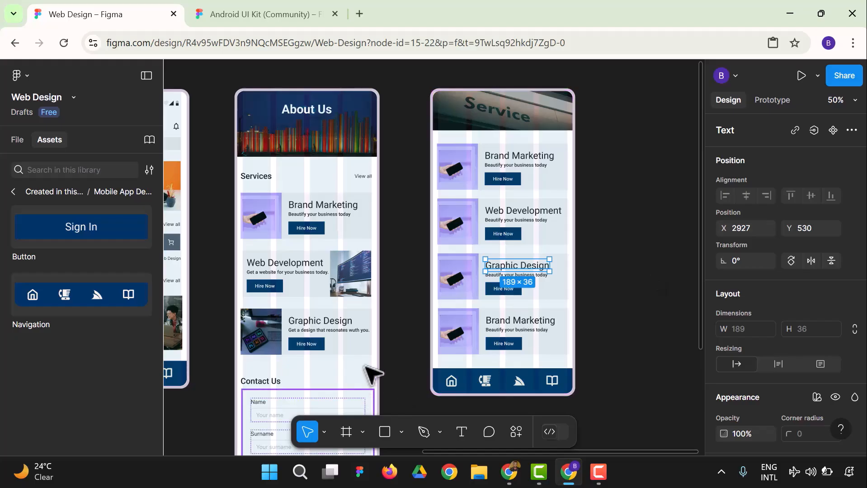
pyautogui.click(351, 276)
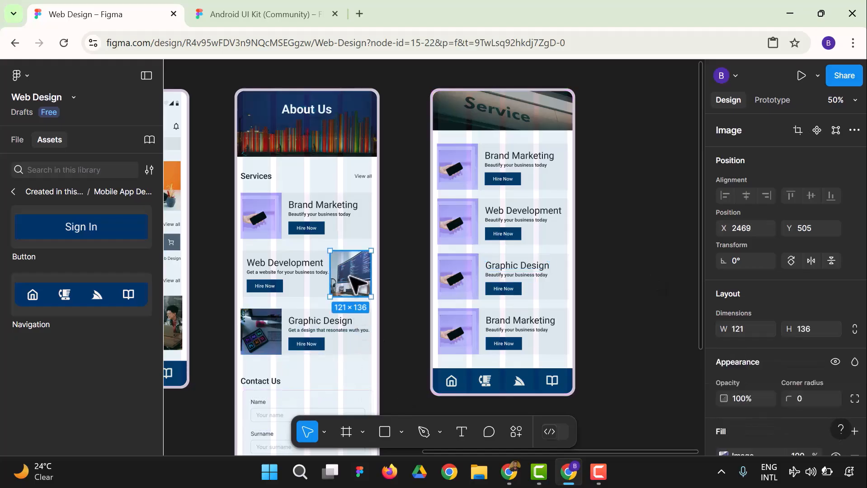
pyautogui.rightClick(352, 278)
pyautogui.moveTo(385, 172)
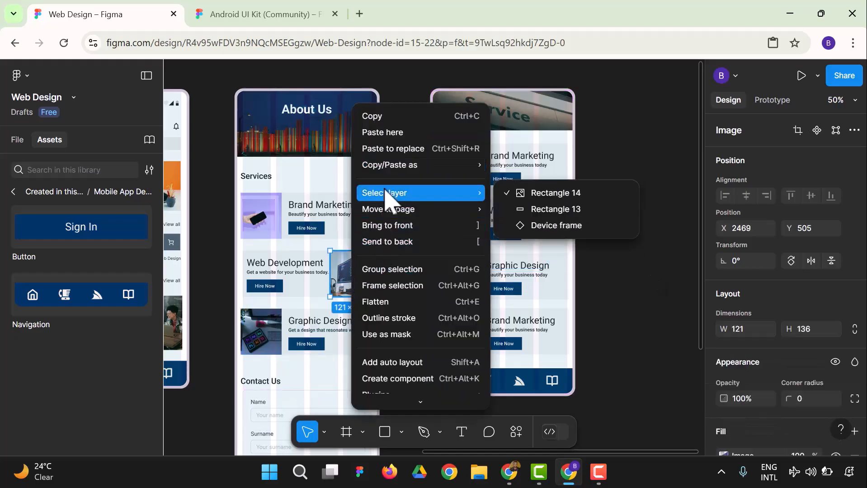
pyautogui.click(387, 118)
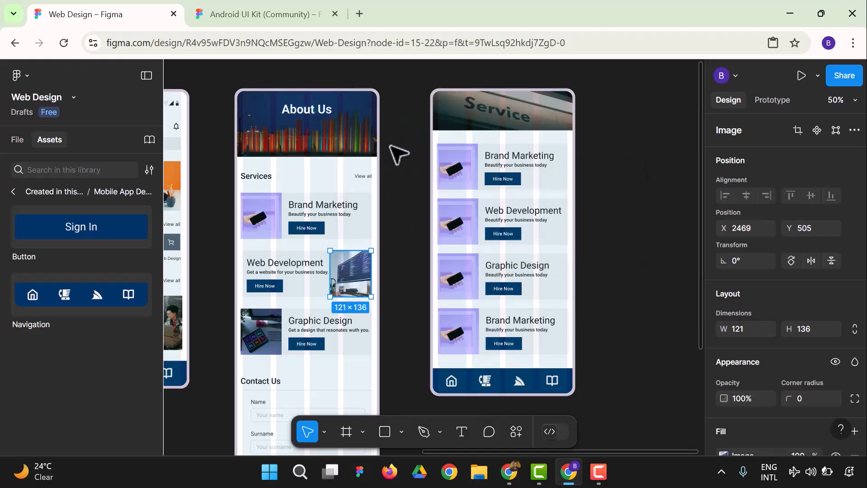
pyautogui.doubleClick(452, 223)
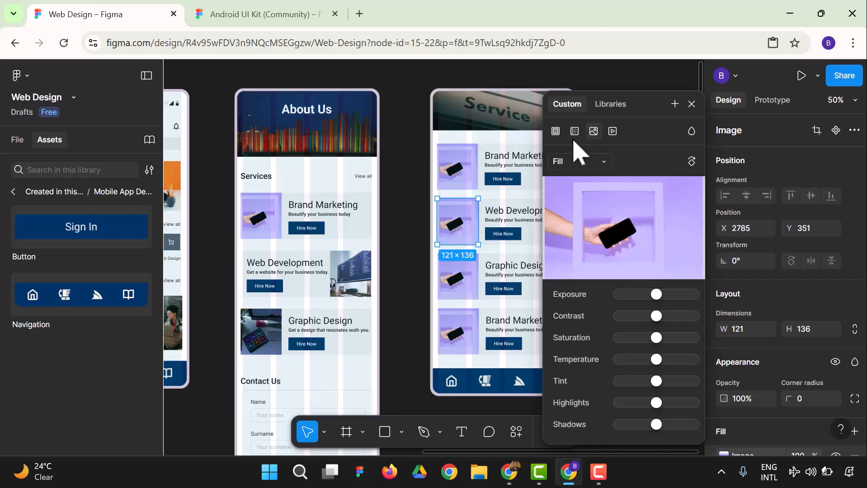
pyautogui.click(692, 104)
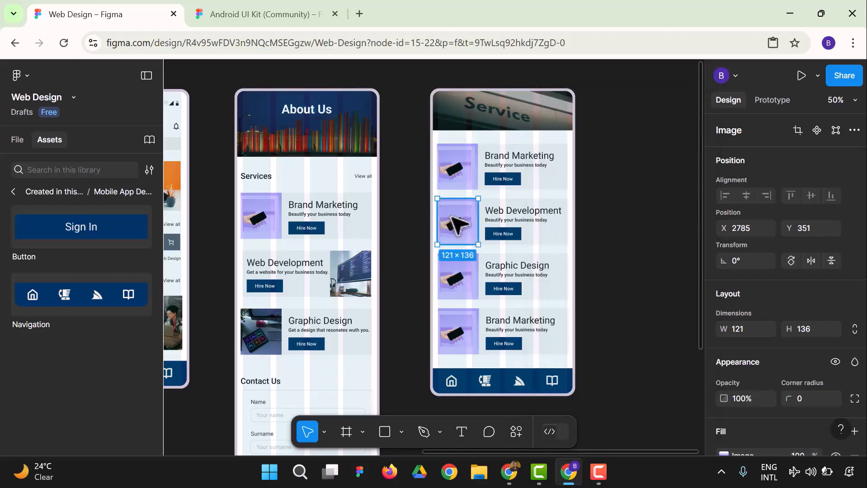
pyautogui.hotkey('ctrl', 'z')
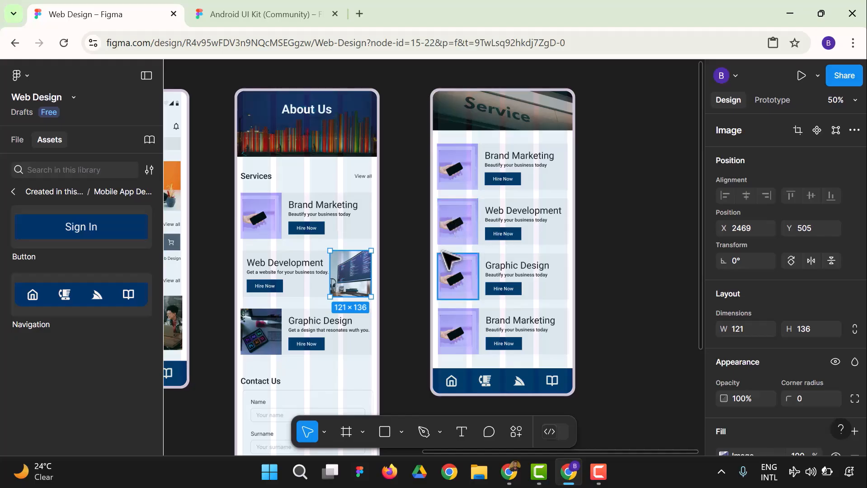
pyautogui.hotkey('ctrl', 'z')
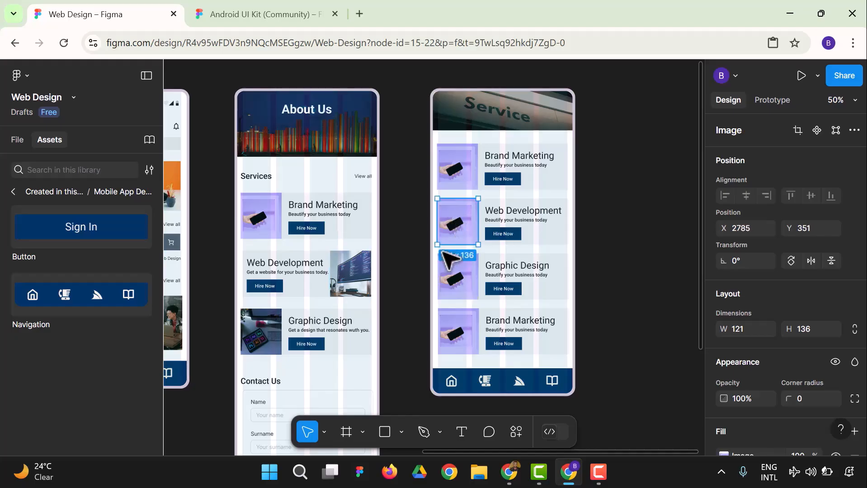
# Step: Remove the phone photo fill from the Web Development card's image rectangle in the new frame
pyautogui.click(606, 241)
pyautogui.doubleClick(468, 226)
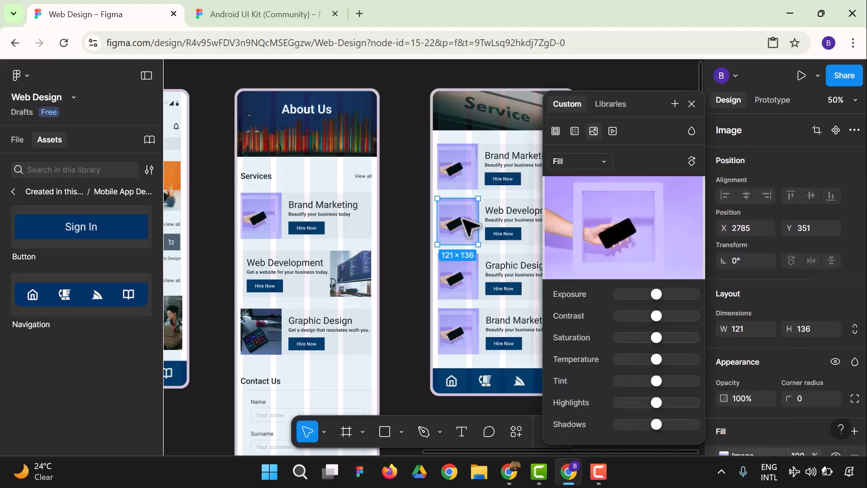
pyautogui.hotkey('ctrl', 'z')
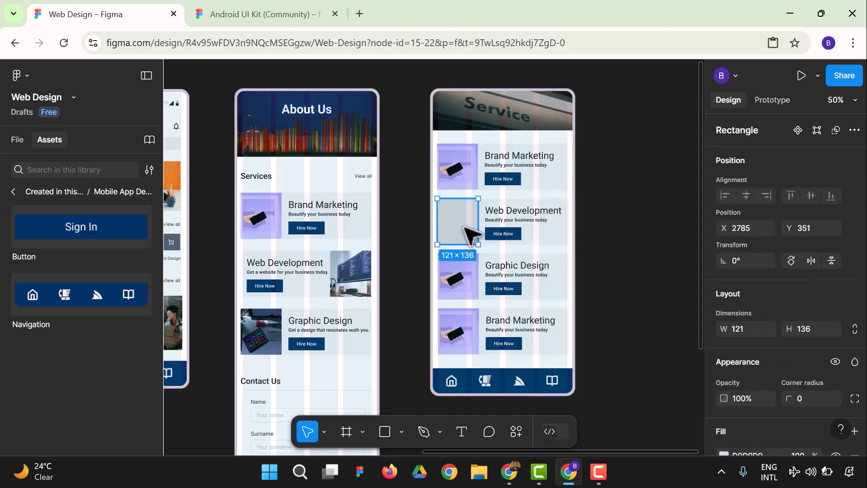
pyautogui.hotkey('ctrl', 'z')
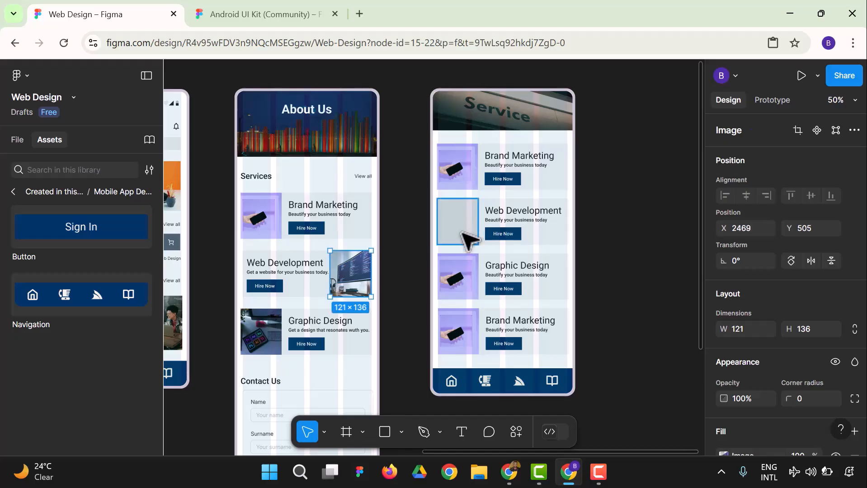
# Step: Place a copy of the About Us screen's Web Development image over the second card's placeholder, bring it to the front, and deselect it
pyautogui.moveTo(352, 290); pyautogui.dragTo(458, 234)
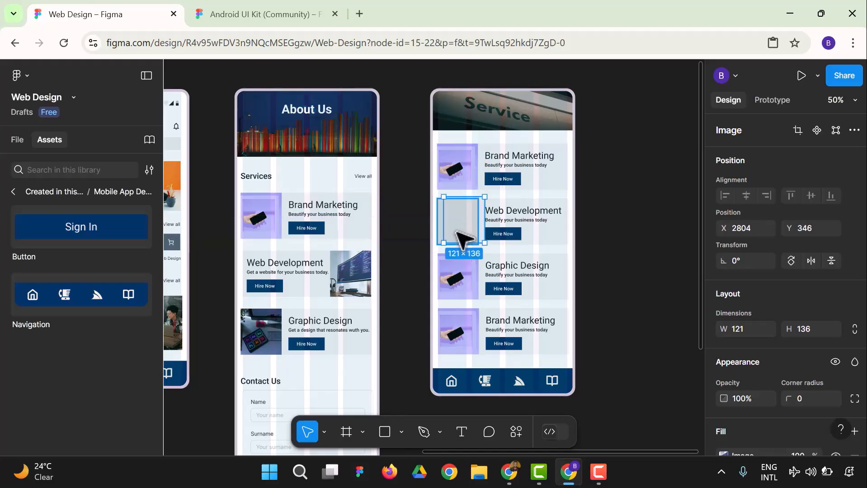
pyautogui.rightClick(460, 238)
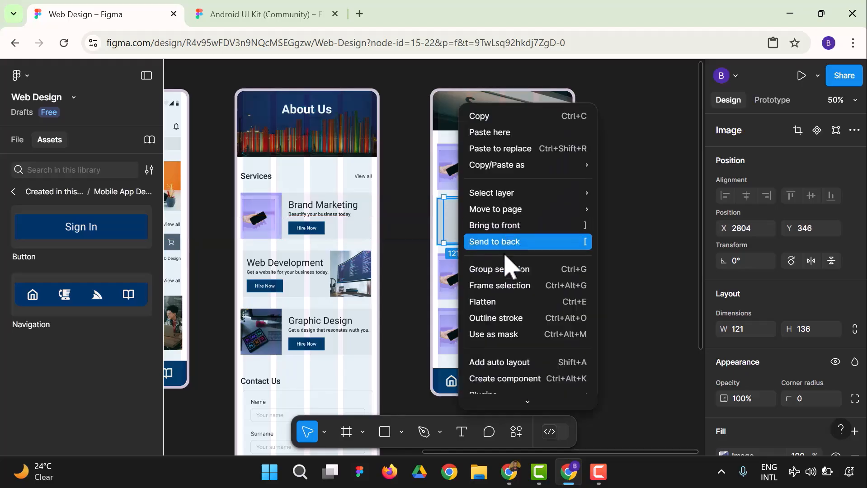
pyautogui.click(514, 226)
pyautogui.moveTo(471, 227)
pyautogui.mouseDown()
pyautogui.moveTo(463, 240)
pyautogui.moveTo(456, 234)
pyautogui.moveTo(460, 239)
pyautogui.mouseUp()
pyautogui.click(639, 223)
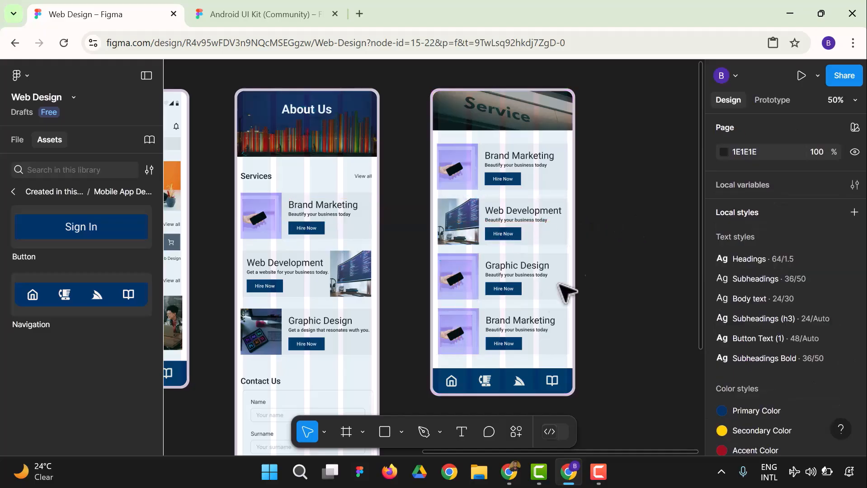
# Step: Replace the phone image on the new frame's Graphic Design card with a copy of the About Us screen's Graphic Design image
pyautogui.scroll(-1, 361, 308)
pyautogui.click(262, 322)
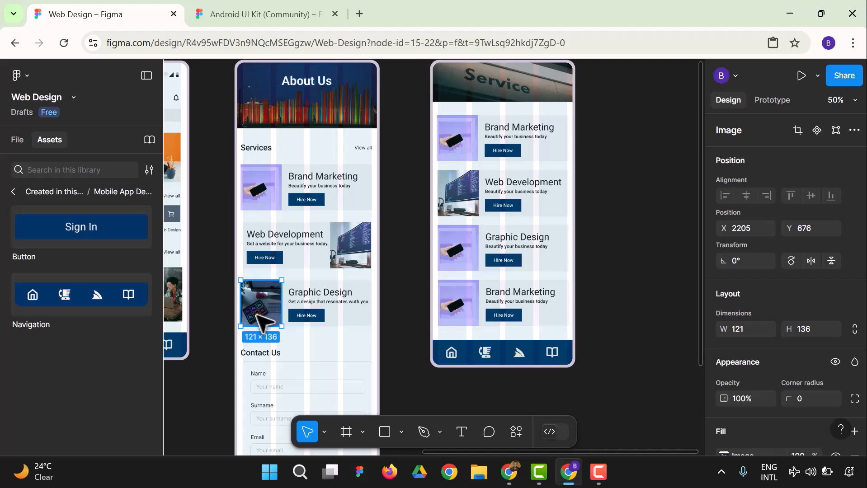
pyautogui.rightClick(261, 322)
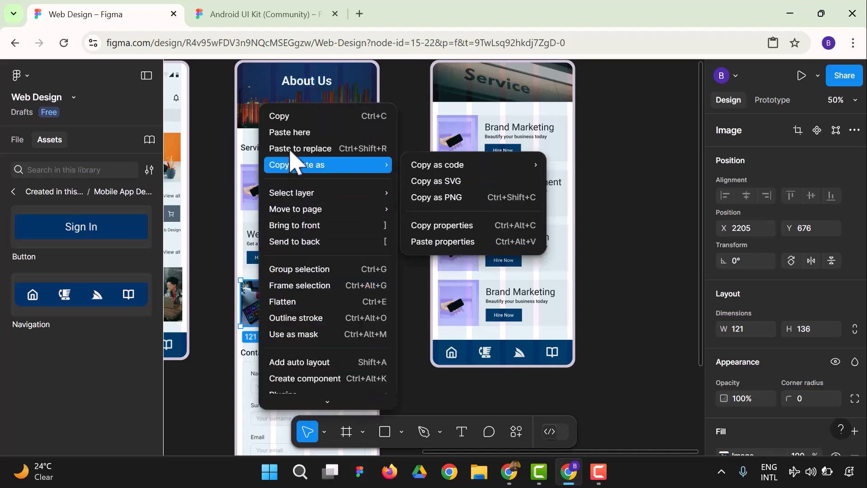
pyautogui.click(285, 116)
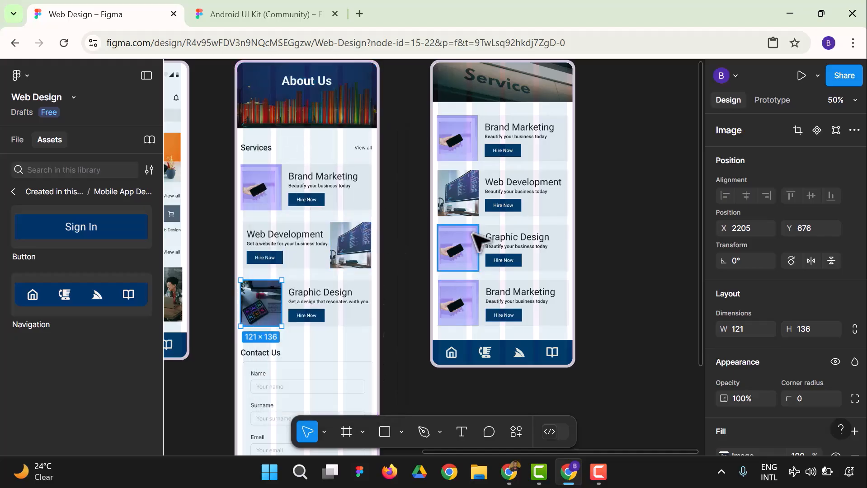
pyautogui.click(458, 247)
pyautogui.rightClick(458, 248)
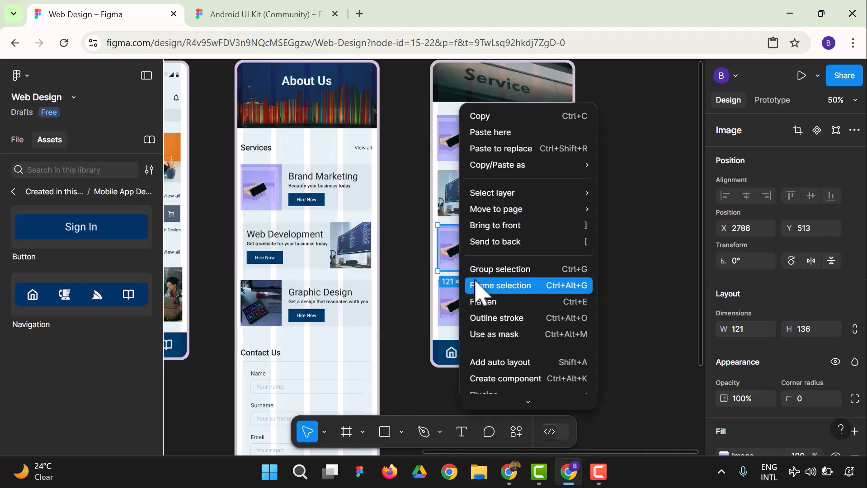
pyautogui.click(498, 132)
pyautogui.moveTo(519, 173); pyautogui.dragTo(444, 231)
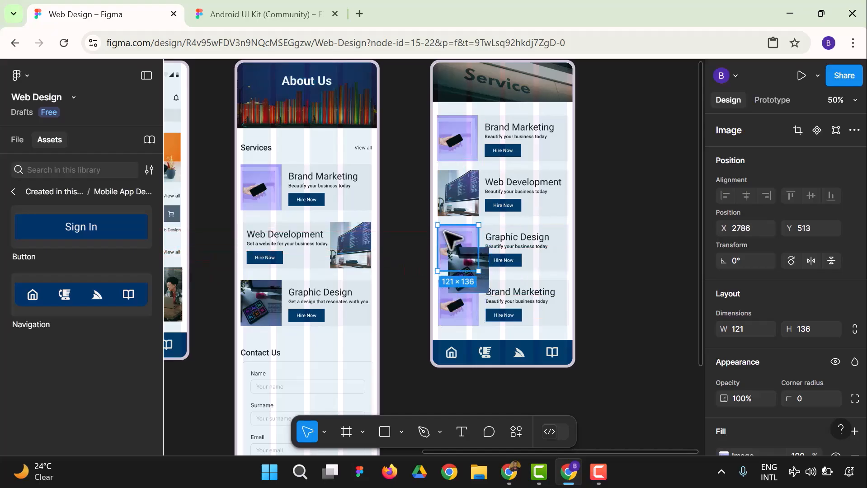
pyautogui.press('Delete')
pyautogui.moveTo(467, 283); pyautogui.dragTo(459, 262)
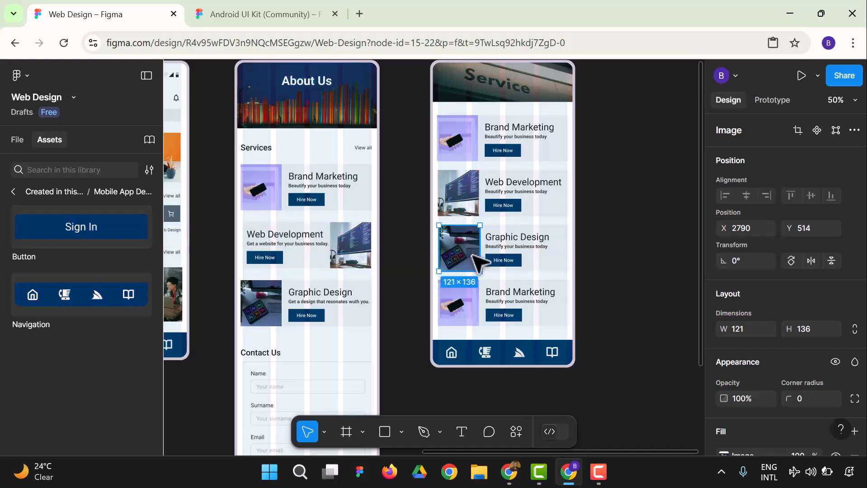
pyautogui.click(623, 294)
pyautogui.rightClick(625, 266)
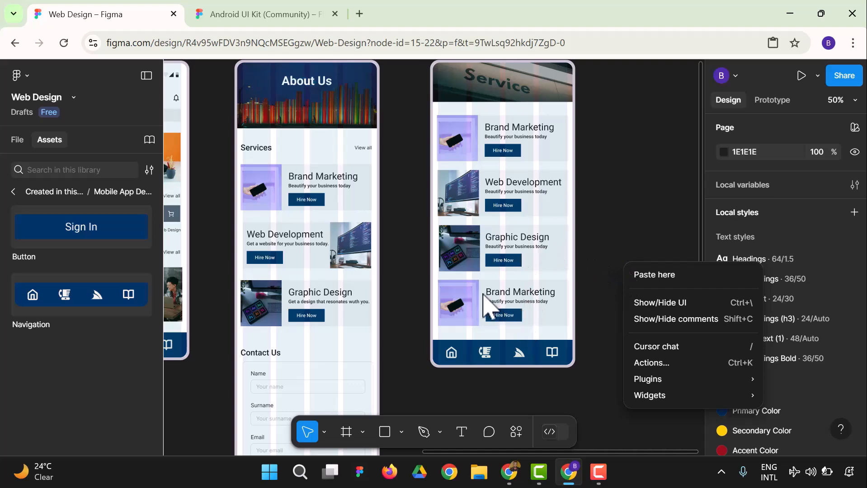
pyautogui.click(464, 298)
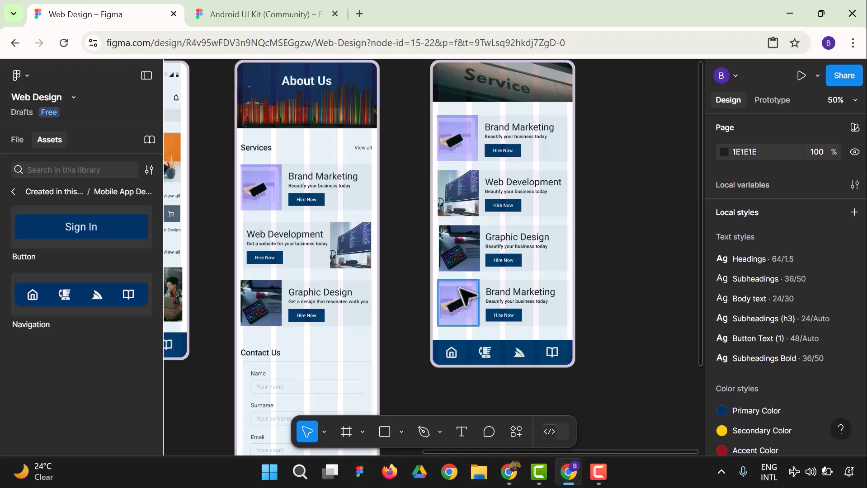
pyautogui.click(501, 298)
pyautogui.click(643, 270)
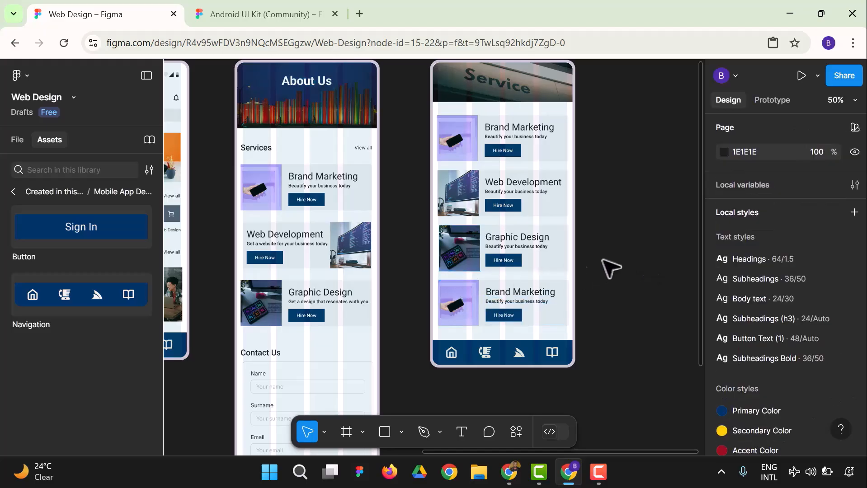
# Step: Change the title of the fourth service card in the new frame to "Tech Support"
pyautogui.doubleClick(553, 293)
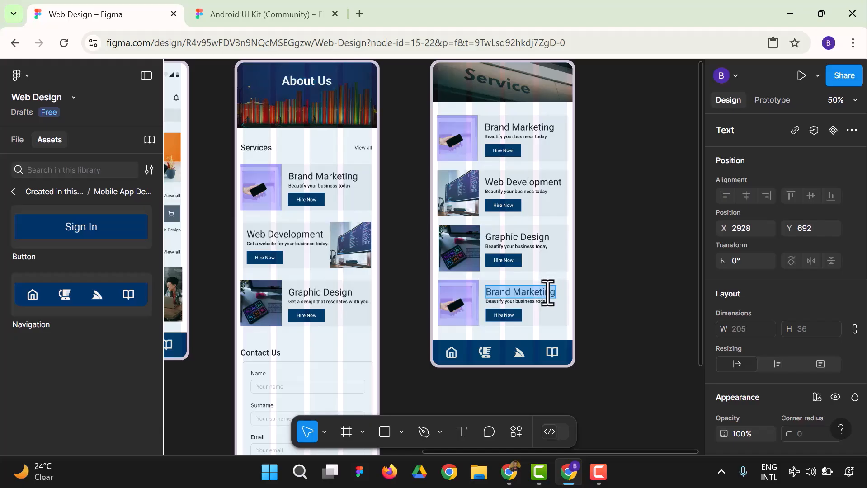
pyautogui.doubleClick(548, 293)
pyautogui.tripleClick(547, 293)
pyautogui.write('I')
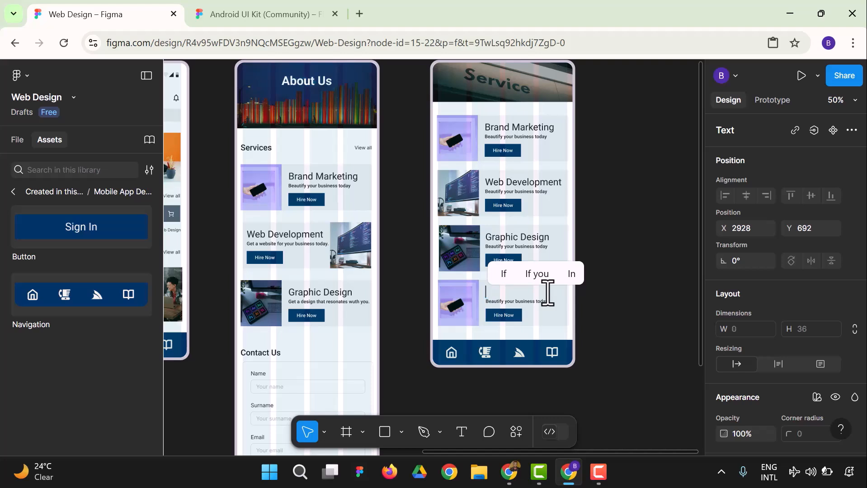
pyautogui.write('Tech')
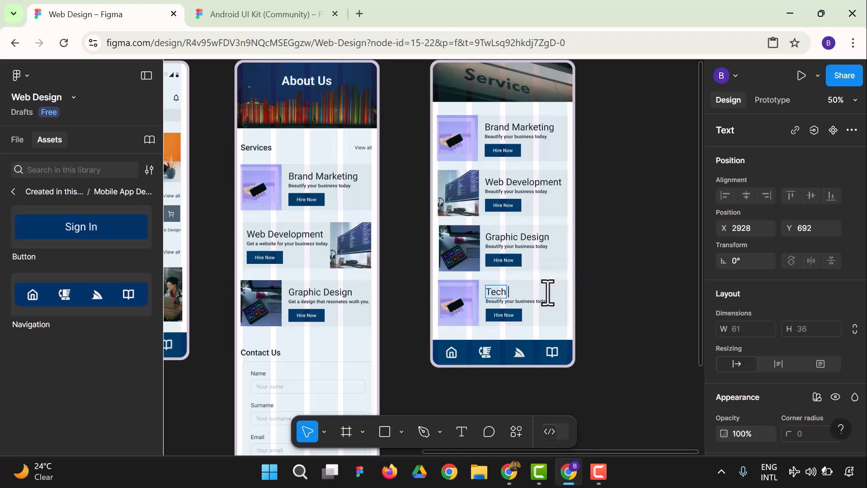
pyautogui.write(' Su')
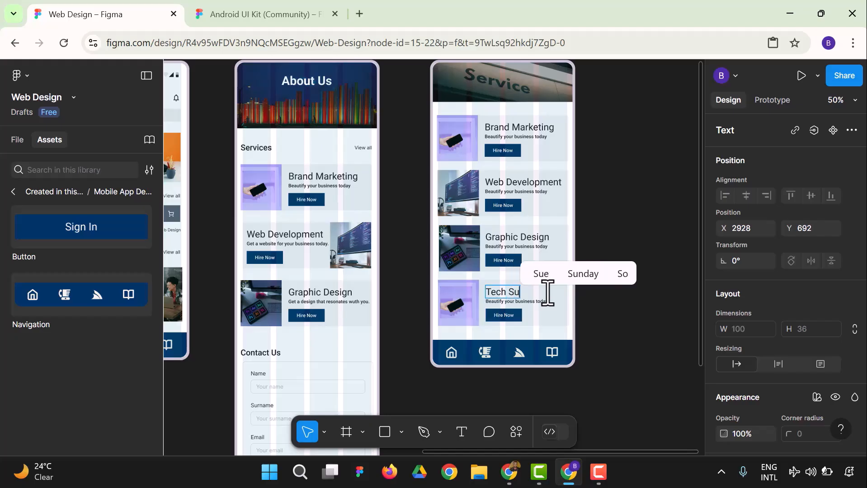
pyautogui.write('ppo')
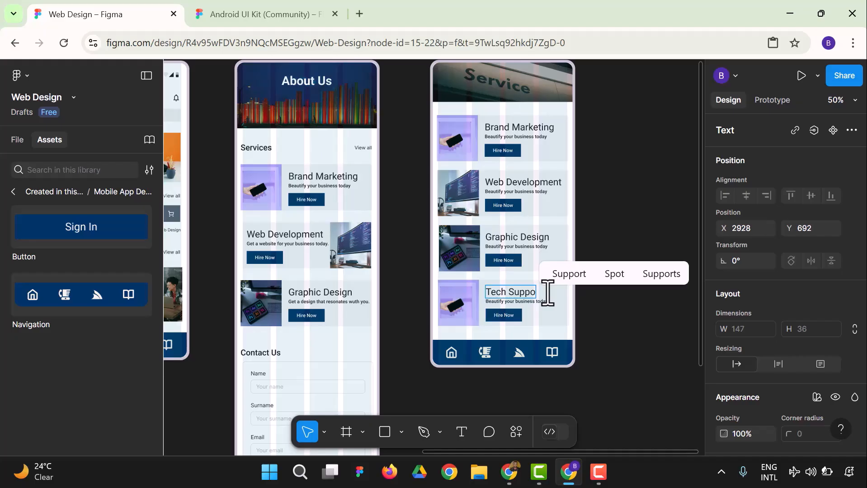
pyautogui.write('trt')
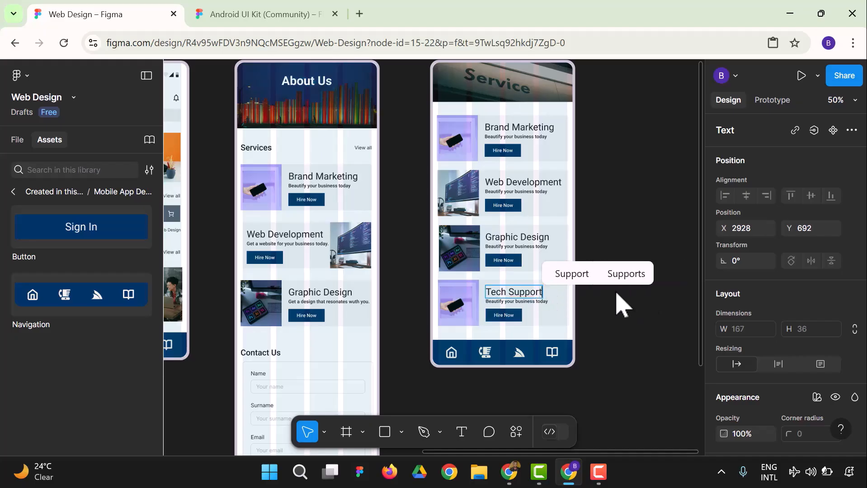
# Step: Select the Tech Support card's image and search the Unsplash plugin for "tech support" photos
pyautogui.click(20, 75)
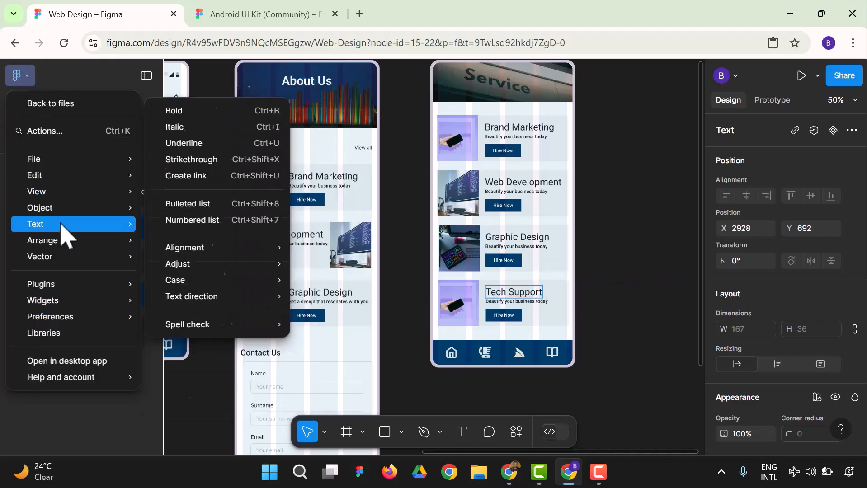
pyautogui.moveTo(64, 288)
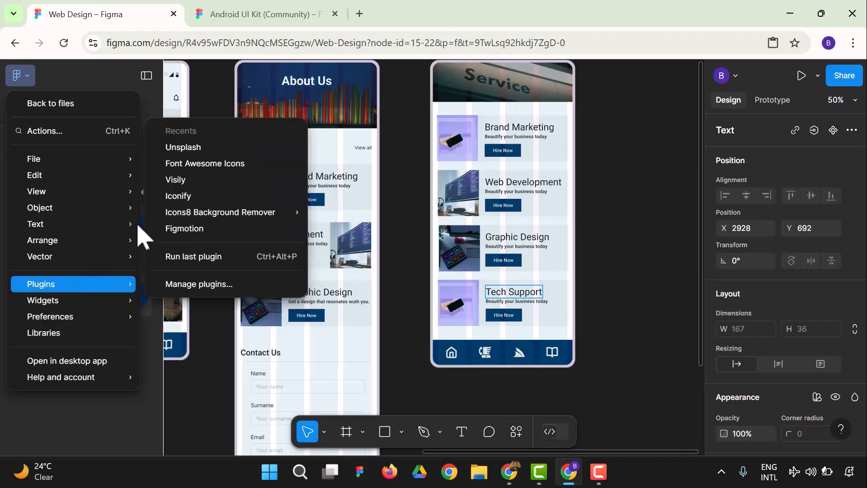
pyautogui.click(200, 149)
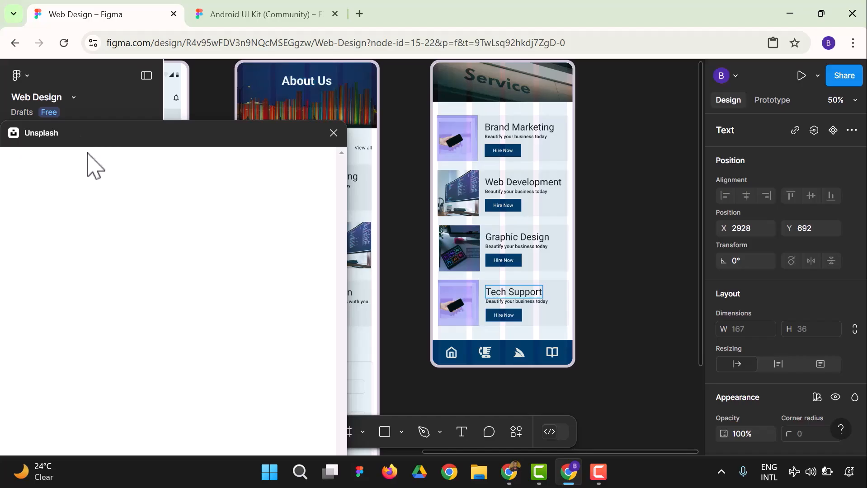
pyautogui.click(118, 200)
pyautogui.write('tech suppo')
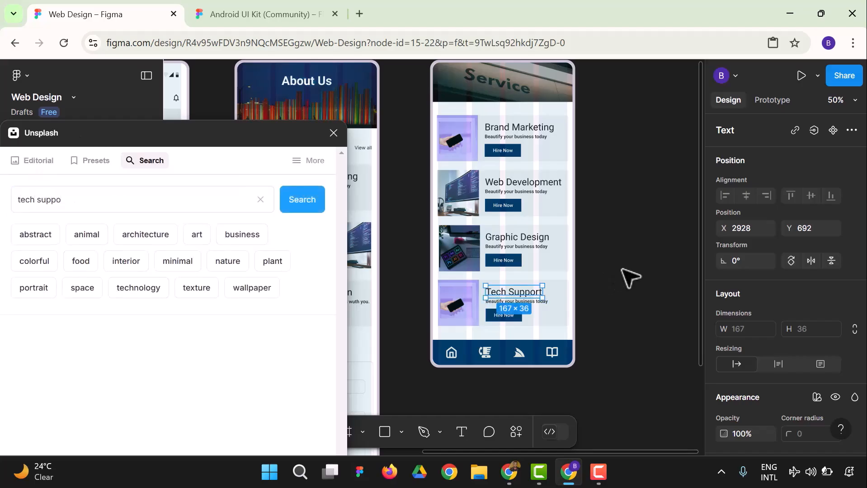
pyautogui.click(445, 292)
pyautogui.click(111, 195)
pyautogui.write('rt')
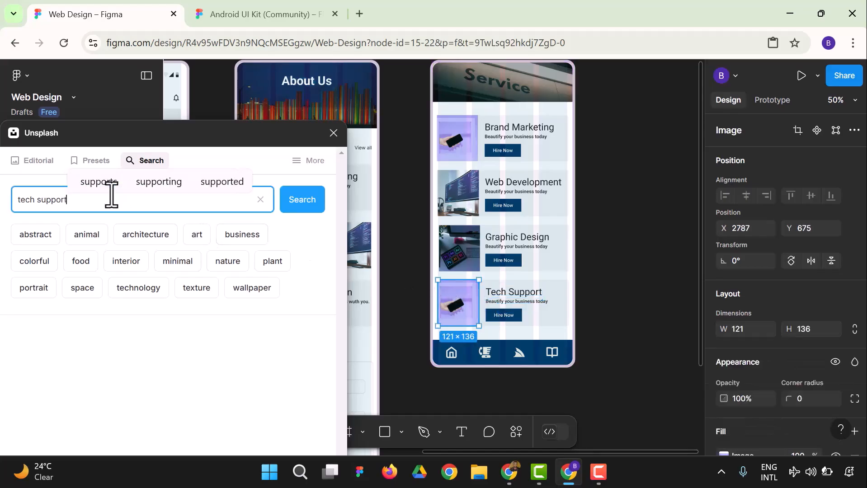
pyautogui.press('Return')
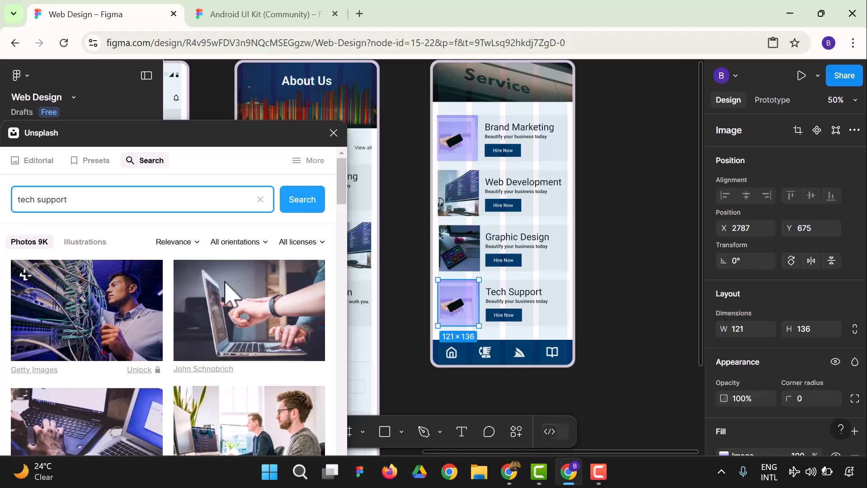
# Step: Fill the Tech Support card's image with the Unsplash photo of code screens behind glasses and close the plugin
pyautogui.scroll(-4, 210, 299)
pyautogui.scroll(-8, 199, 322)
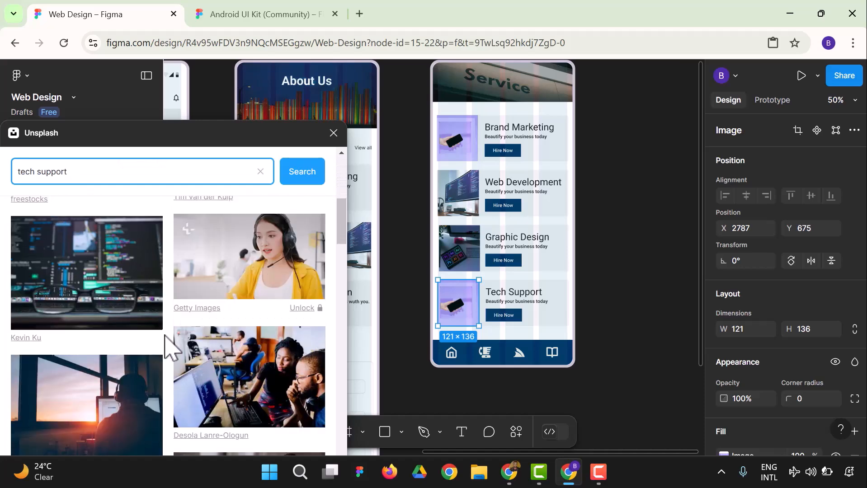
pyautogui.scroll(-2, 165, 346)
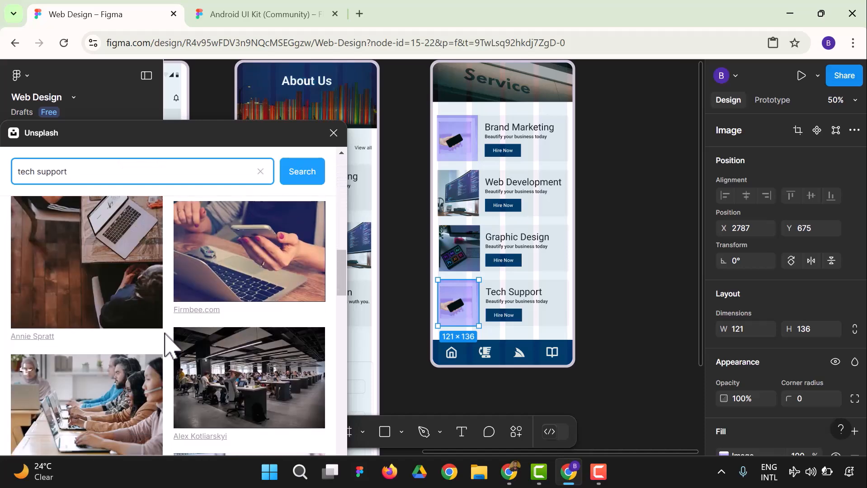
pyautogui.scroll(-5, 166, 346)
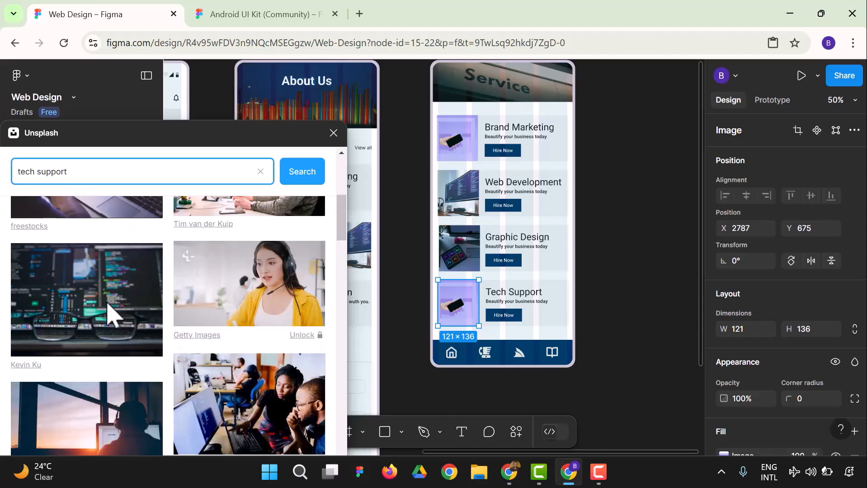
pyautogui.click(107, 304)
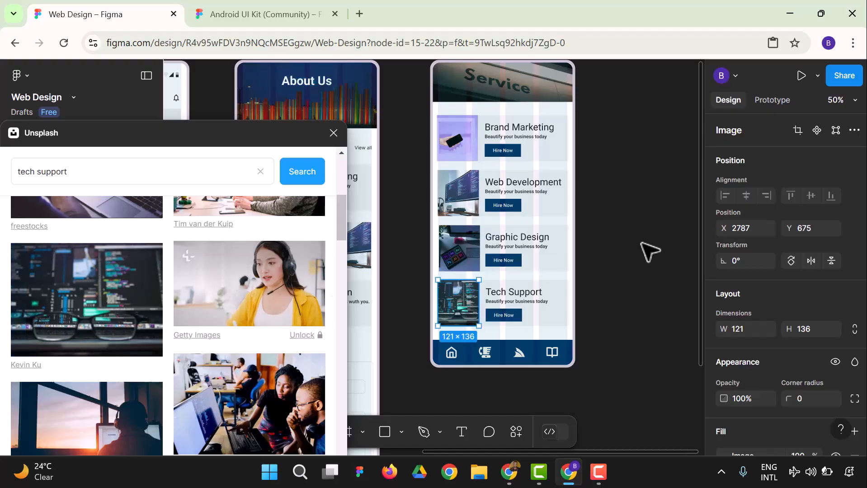
pyautogui.click(676, 234)
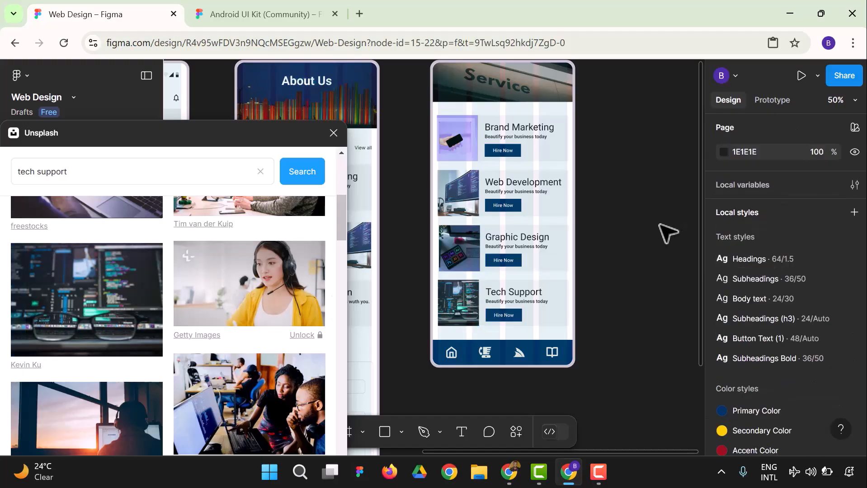
pyautogui.click(333, 134)
# Step: Replace the new frame's Web Development description with "Get a website for your business today." copied from the About Us screen
pyautogui.click(301, 245)
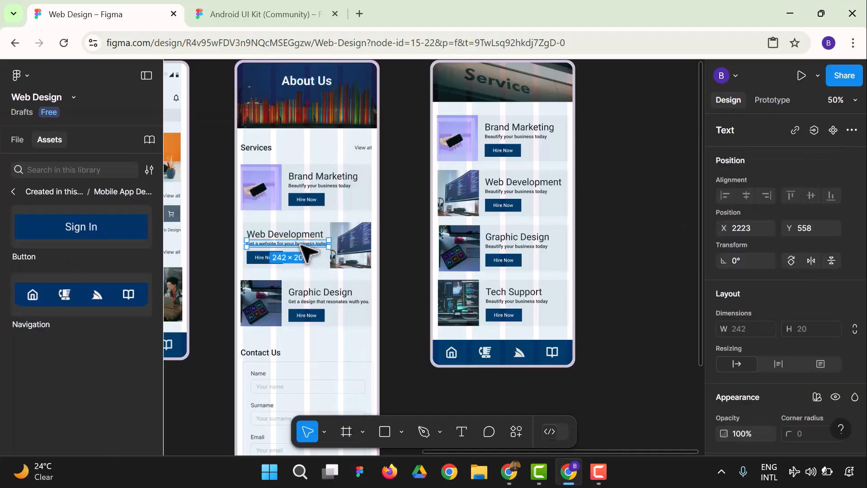
pyautogui.rightClick(303, 247)
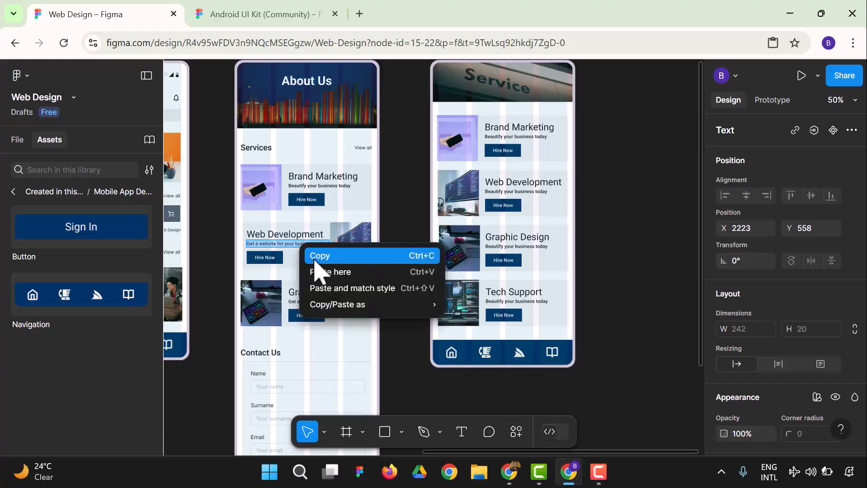
pyautogui.click(316, 259)
pyautogui.click(512, 194)
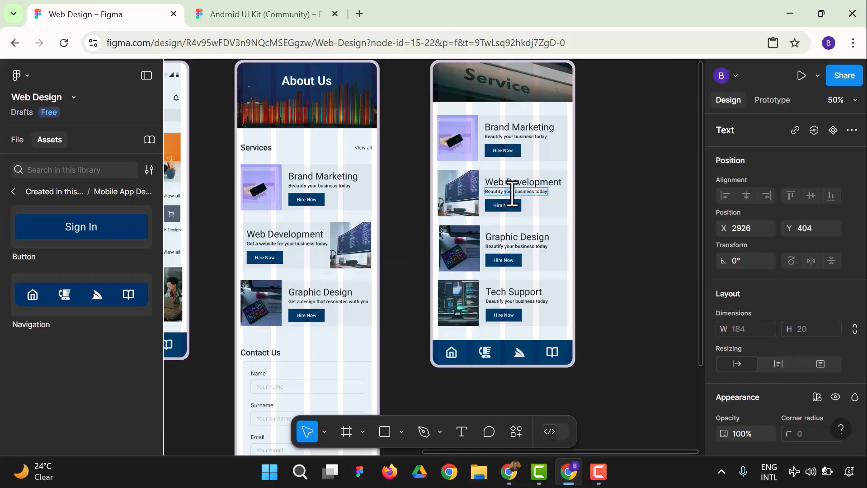
pyautogui.doubleClick(517, 195)
pyautogui.hotkey('ctrl', 'v')
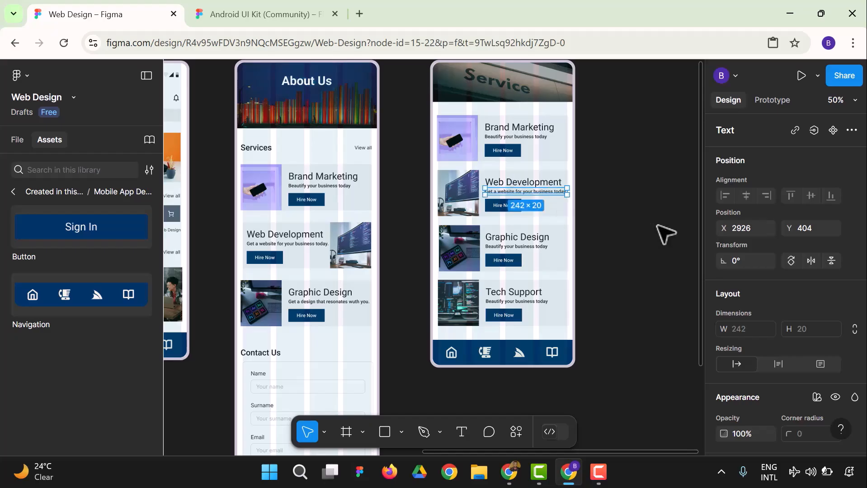
pyautogui.click(653, 234)
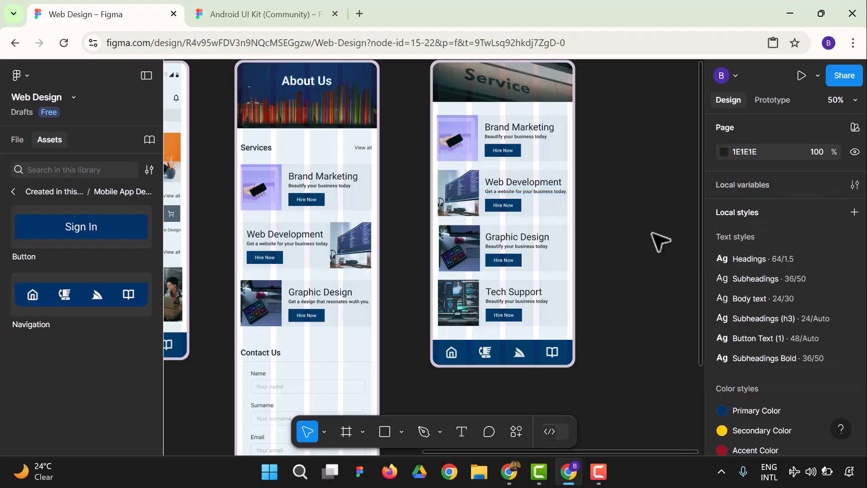
# Step: Correct the misspelled word "wuth" to "with" in the About Us screen's Graphic Design description
pyautogui.doubleClick(331, 302)
pyautogui.rightClick(328, 303)
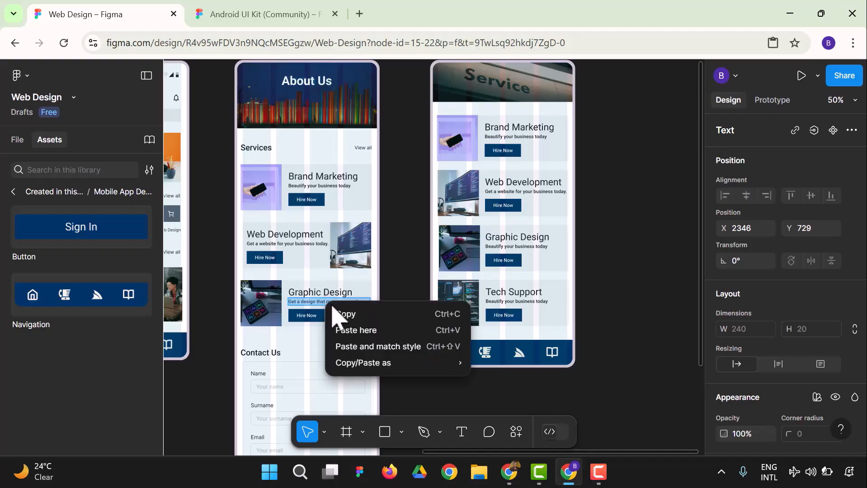
pyautogui.click(356, 317)
pyautogui.rightClick(355, 302)
pyautogui.click(374, 277)
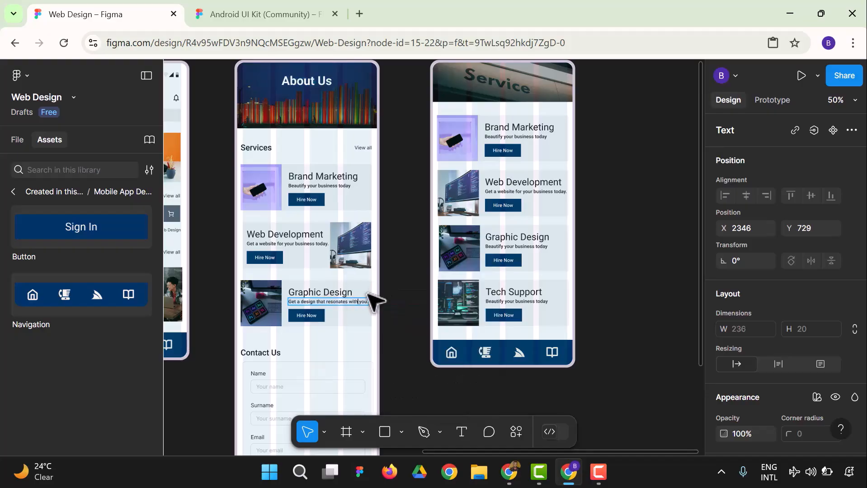
# Step: Replace the new frame's Graphic Design description with "Get a design that resonates with you." copied from the About Us screen
pyautogui.hotkey('ctrl', 'a')
pyautogui.rightClick(358, 302)
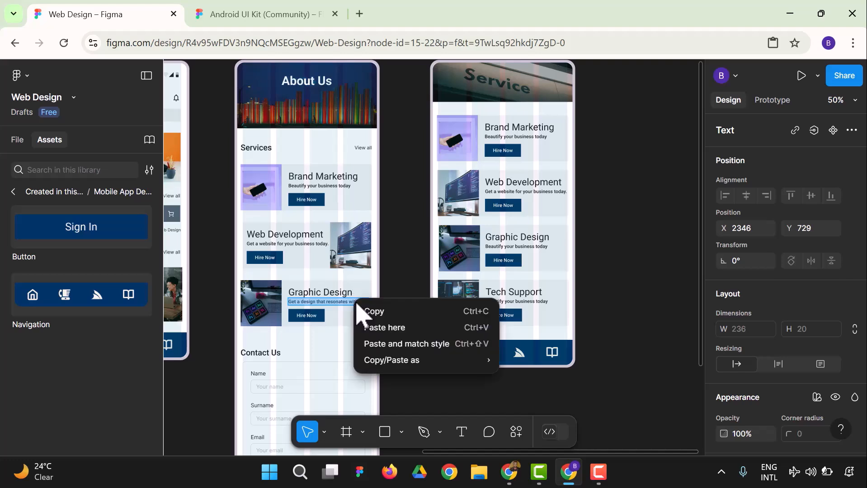
pyautogui.click(371, 306)
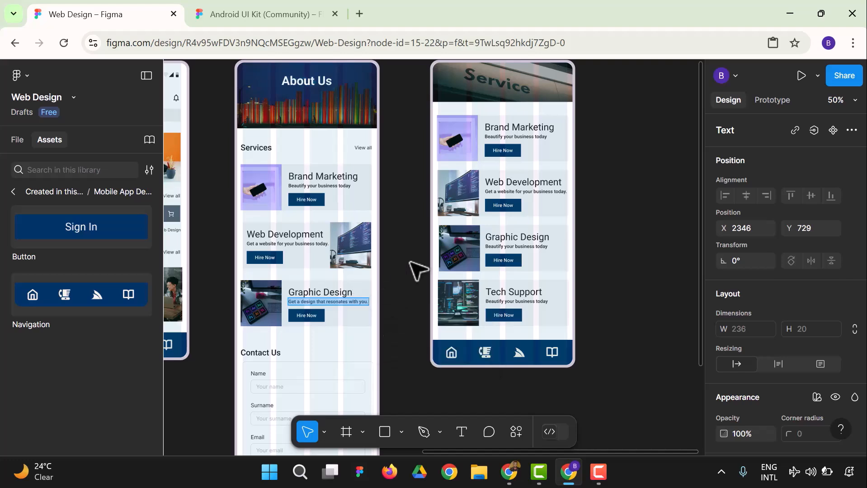
pyautogui.click(511, 249)
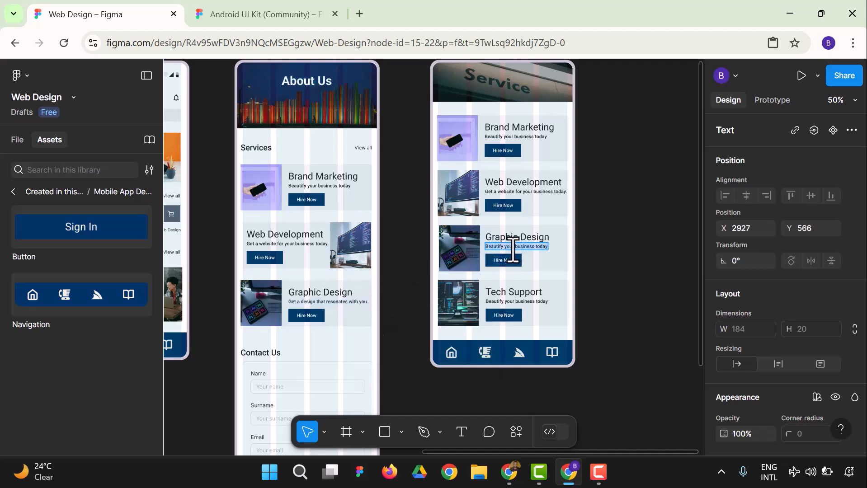
pyautogui.hotkey('ctrl', 'v')
pyautogui.click(649, 252)
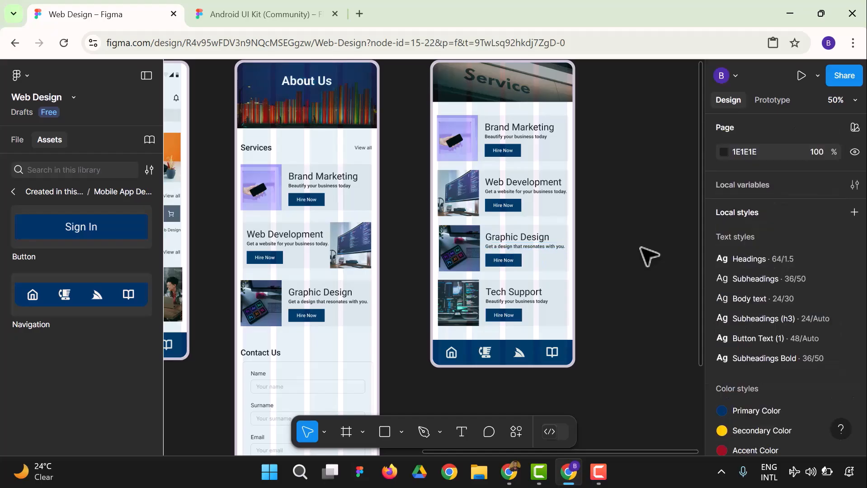
# Step: Change the Tech Support card's description to "Get the right support for your brand." and deselect it
pyautogui.click(547, 302)
pyautogui.press('Return')
pyautogui.write('G')
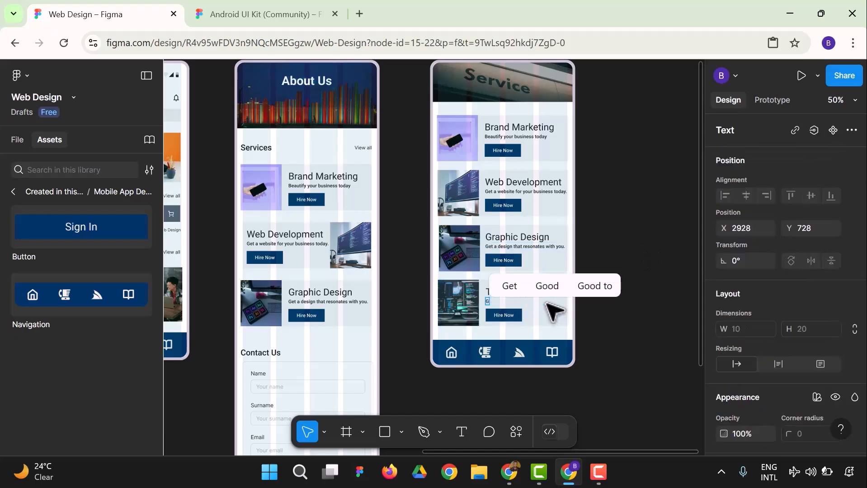
pyautogui.write('et the right s')
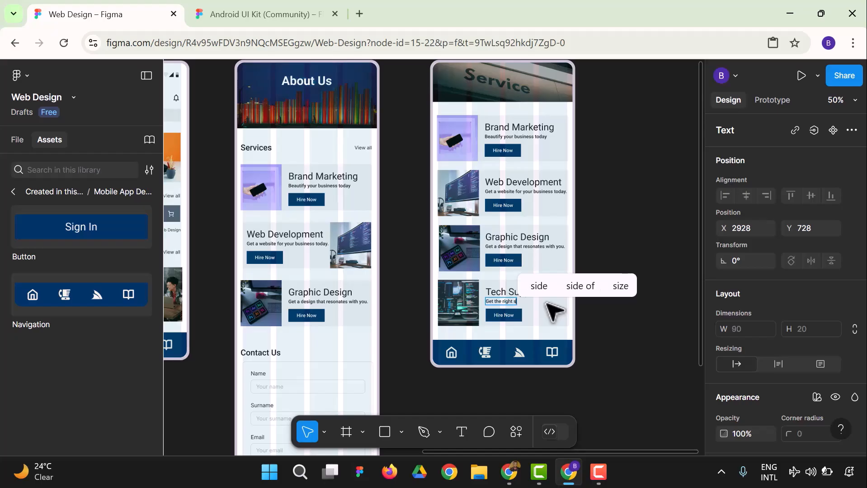
pyautogui.write('upport for your bra')
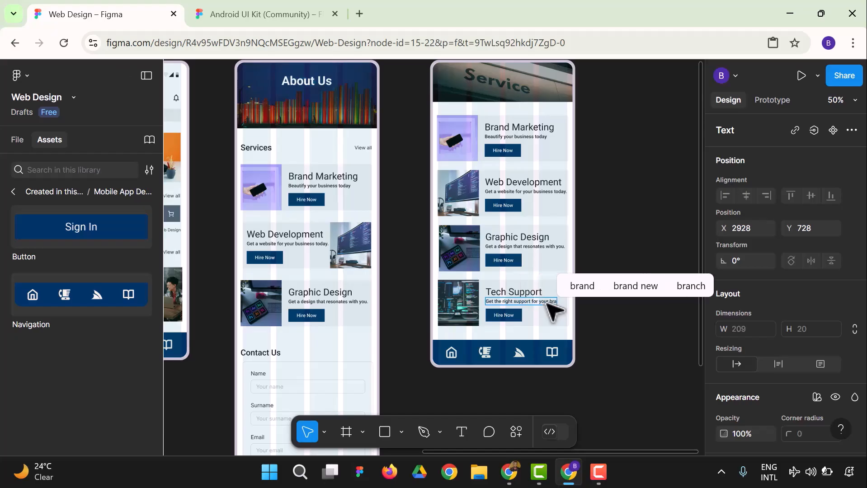
pyautogui.write('nd')
pyautogui.press('Escape')
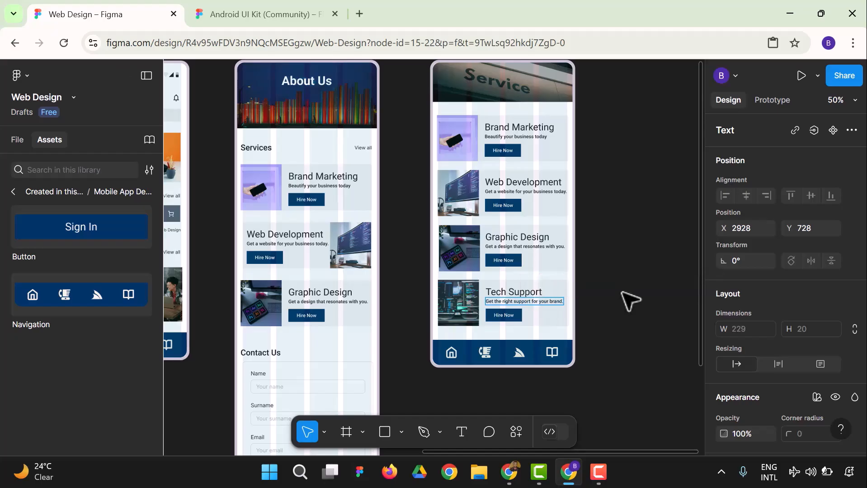
pyautogui.click(631, 301)
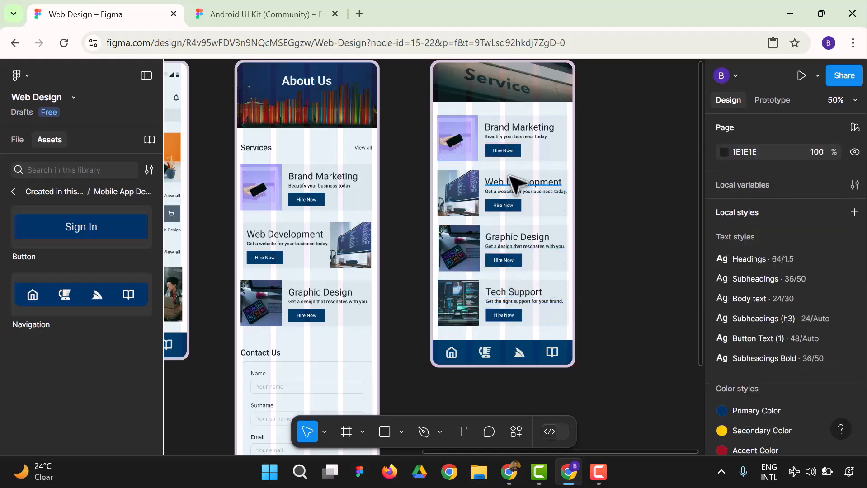
pyautogui.scroll(2, 516, 179)
pyautogui.scroll(-1, 452, 233)
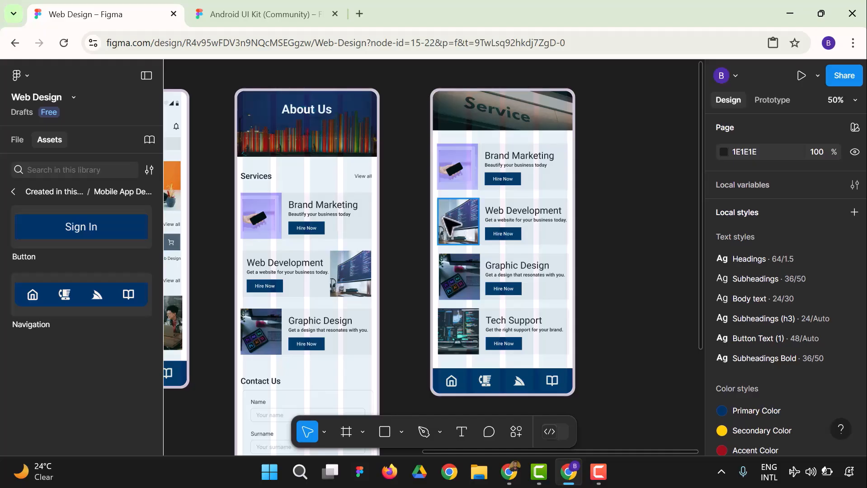